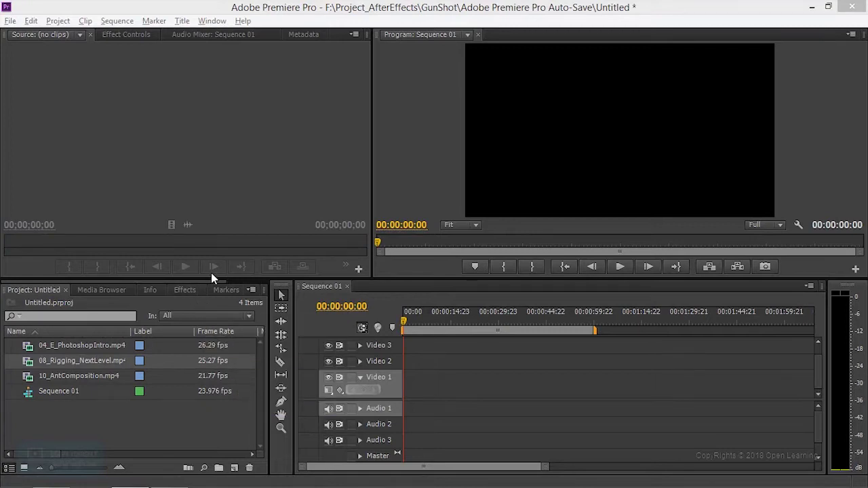
- Drag 10_AntComposition.mp4 onto the Sequence 01 timeline, bringing up the Clip Mismatch Warning
{"action": "mouse_move", "coordinate": [77, 378]}
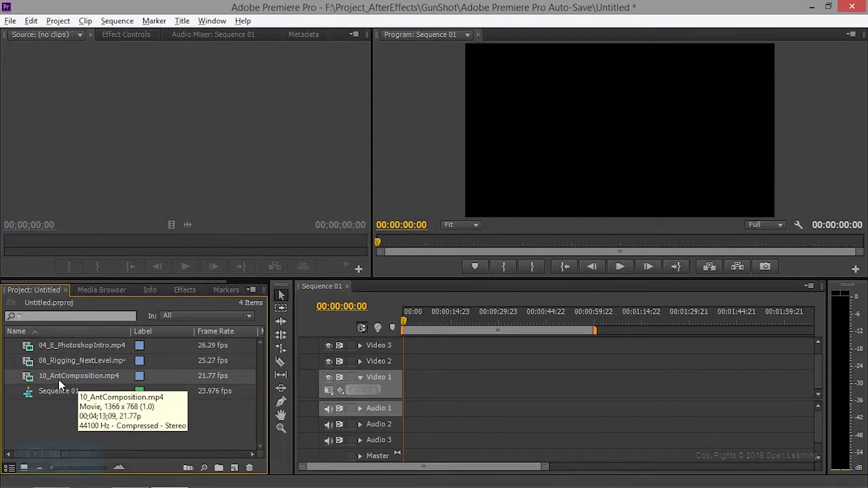
{"action": "left_click_drag", "start_coordinate": [59, 379], "coordinate": [531, 360]}
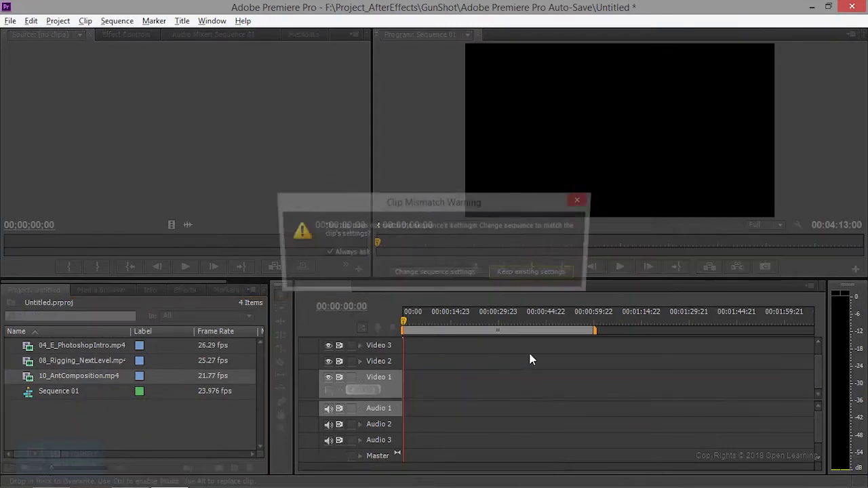
- Change Sequence 01 to the ant clip's 21.77 fps settings and preview it up to about 00;03;40;20
{"action": "left_click", "coordinate": [427, 275]}
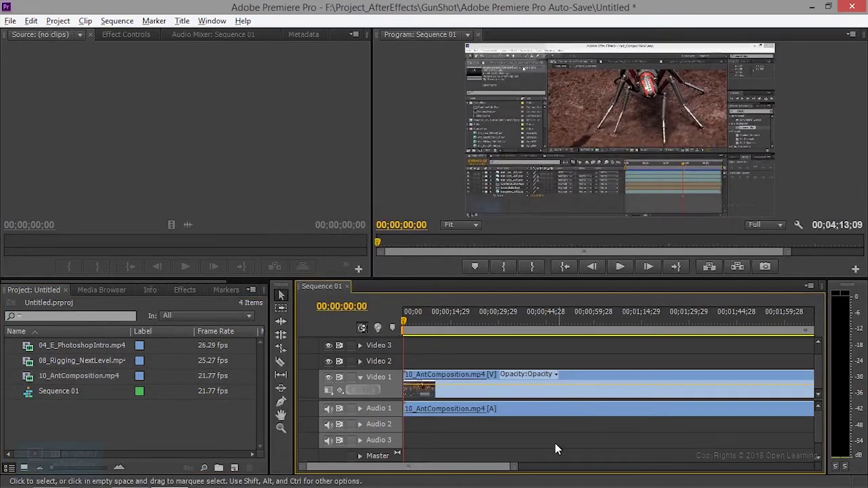
{"action": "left_click_drag", "start_coordinate": [517, 468], "coordinate": [741, 439]}
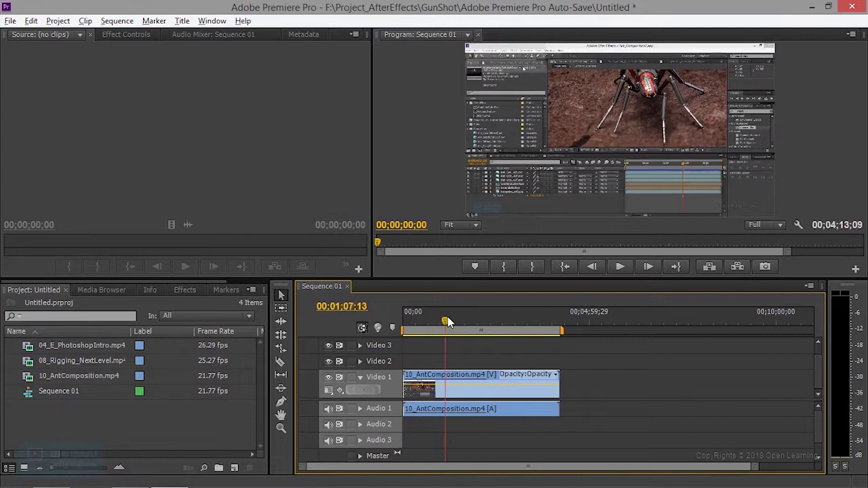
{"action": "left_click_drag", "start_coordinate": [468, 322], "coordinate": [465, 322]}
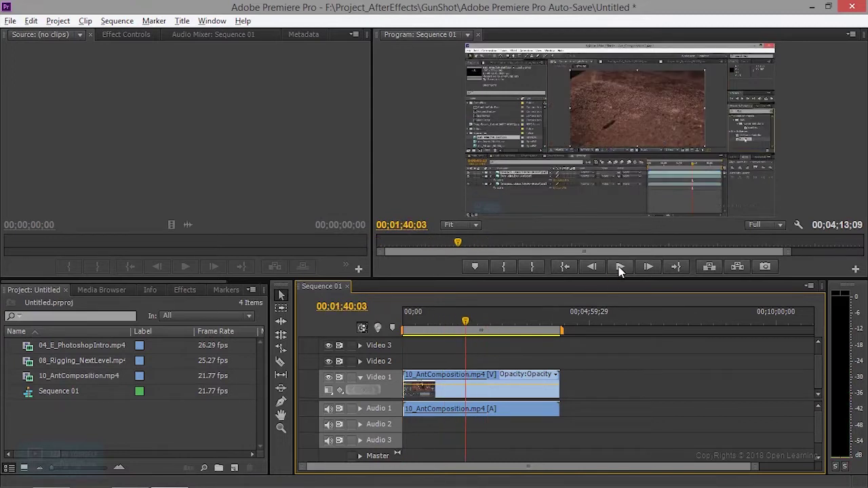
{"action": "left_click", "coordinate": [619, 266]}
{"action": "mouse_move", "coordinate": [496, 325]}
{"action": "left_mouse_down"}
{"action": "mouse_move", "coordinate": [440, 332]}
{"action": "mouse_move", "coordinate": [424, 344]}
{"action": "mouse_move", "coordinate": [519, 332]}
{"action": "left_mouse_up"}
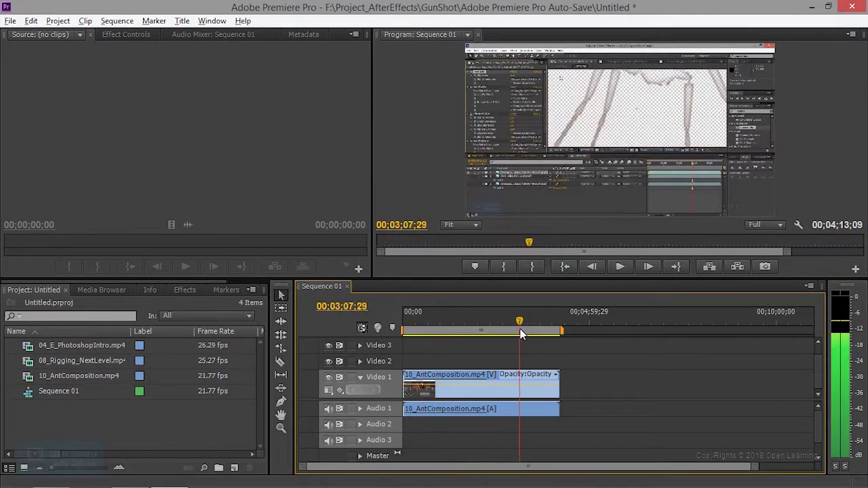
{"action": "left_click_drag", "start_coordinate": [518, 333], "coordinate": [541, 334]}
- Import 08_AntComposition.mp4 and drop it onto the video and audio tracks after the first clip
{"action": "double_click", "coordinate": [68, 431]}
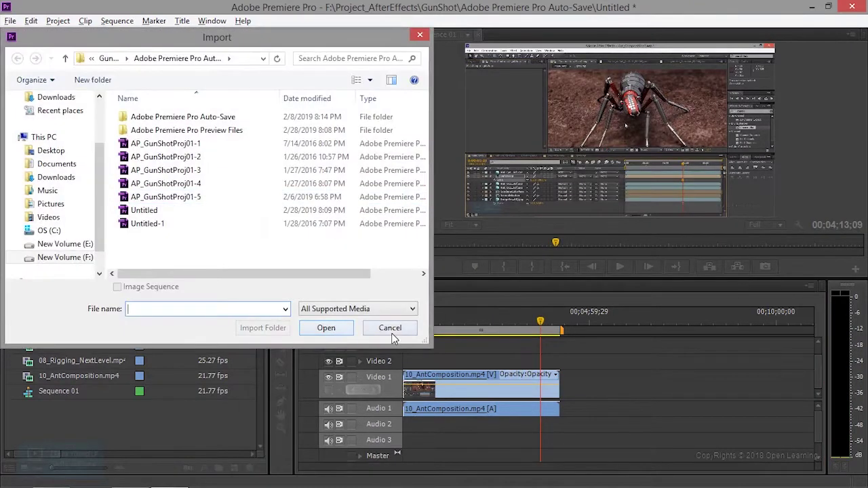
{"action": "left_click", "coordinate": [392, 329]}
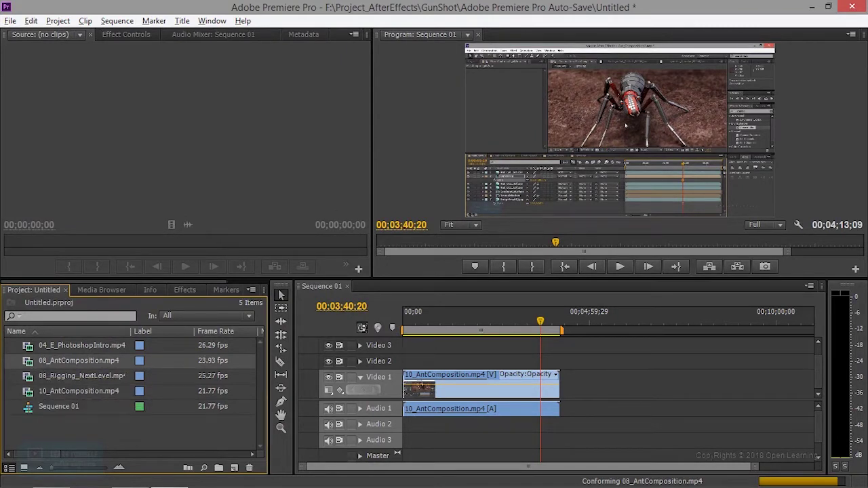
{"action": "left_click_drag", "start_coordinate": [78, 360], "coordinate": [619, 387]}
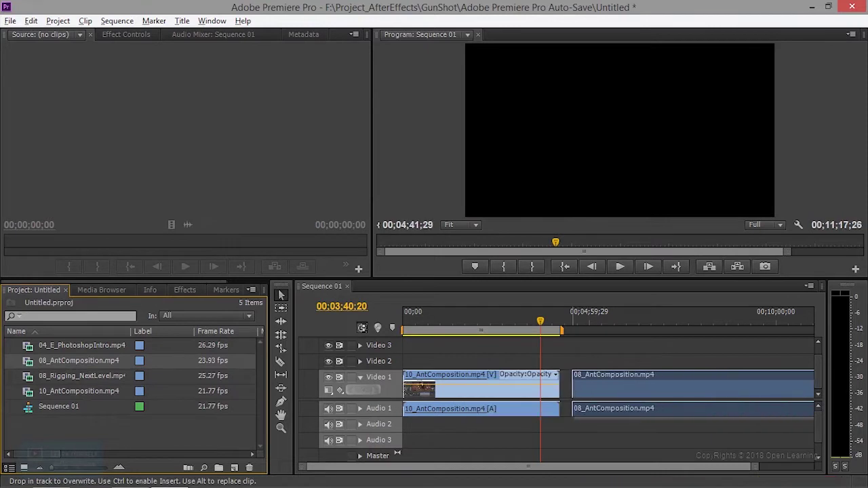
{"action": "left_click", "coordinate": [509, 379]}
- Delete the 10_AntComposition clip and move 08_AntComposition to the sequence start at 00;00
{"action": "left_click", "coordinate": [467, 381]}
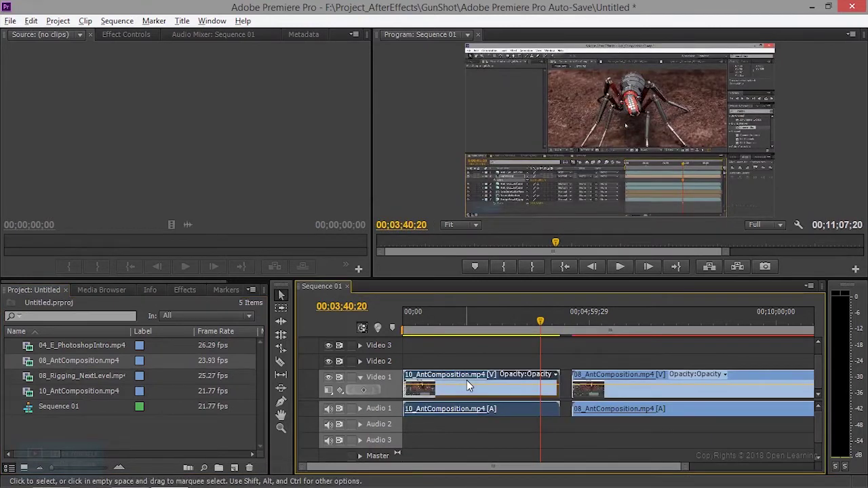
{"action": "key", "text": "Delete"}
{"action": "left_click_drag", "start_coordinate": [595, 387], "coordinate": [429, 387]}
{"action": "left_click_drag", "start_coordinate": [407, 319], "coordinate": [405, 319]}
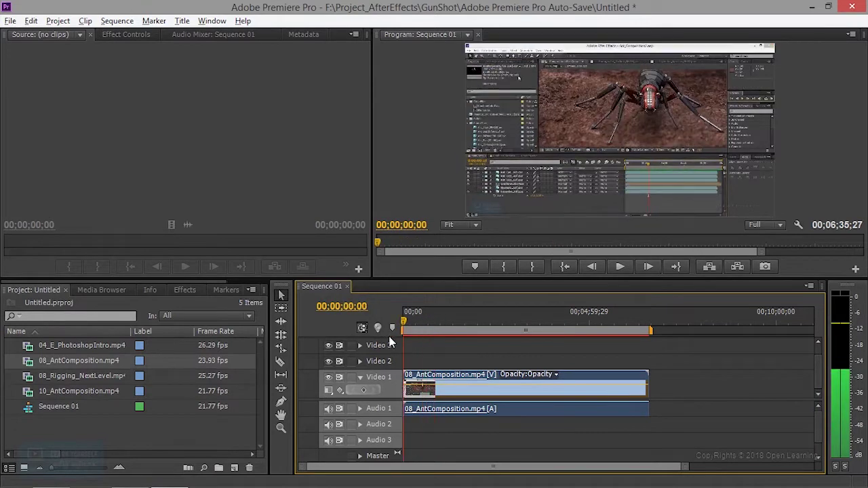
- Shorten the ant clip to about 16 seconds and add a start-trimmed 08_Rigging_NextLevel after it
{"action": "left_click_drag", "start_coordinate": [646, 414], "coordinate": [409, 410]}
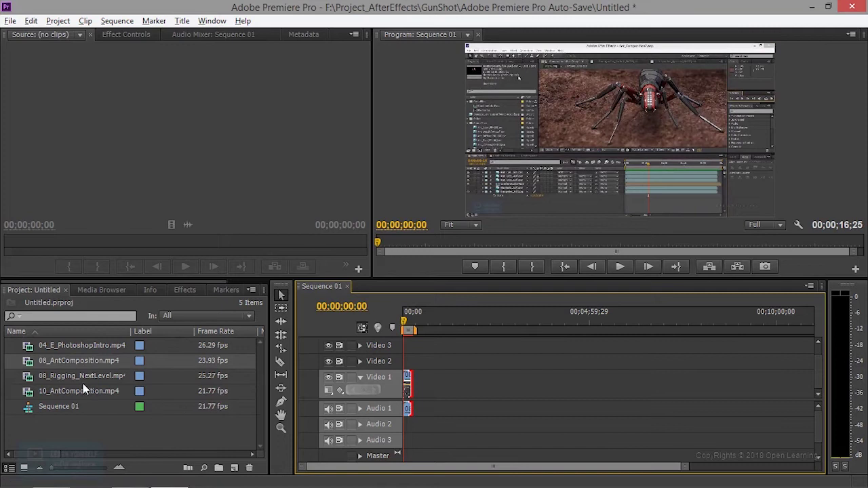
{"action": "left_click_drag", "start_coordinate": [29, 377], "coordinate": [413, 344]}
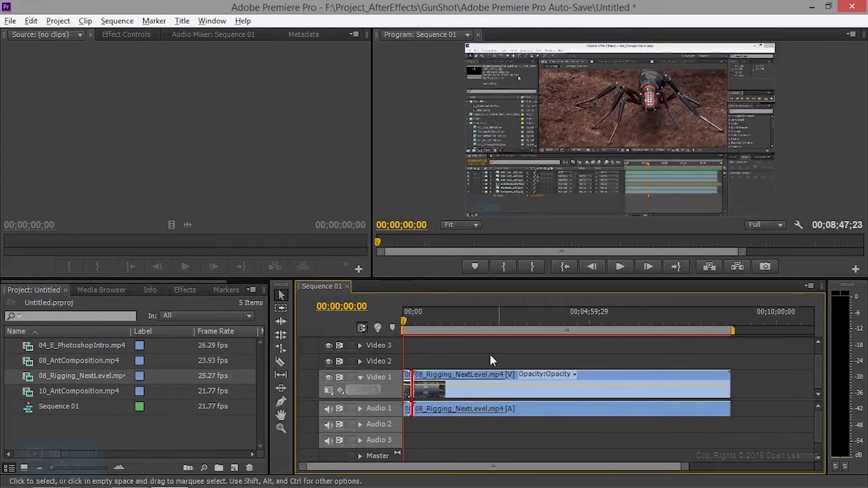
{"action": "left_click_drag", "start_coordinate": [406, 390], "coordinate": [439, 397]}
{"action": "mouse_move", "coordinate": [407, 387]}
{"action": "left_mouse_down"}
{"action": "mouse_move", "coordinate": [710, 390]}
{"action": "mouse_move", "coordinate": [423, 388]}
{"action": "left_mouse_up"}
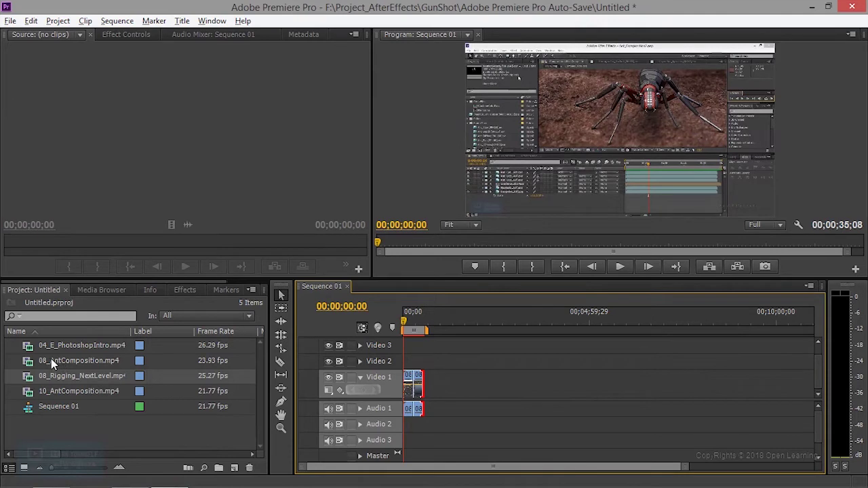
- Add 04_E_PhotoshopIntro at the end and trim it short, making the sequence 00;00;51;16
{"action": "left_click_drag", "start_coordinate": [38, 348], "coordinate": [425, 344]}
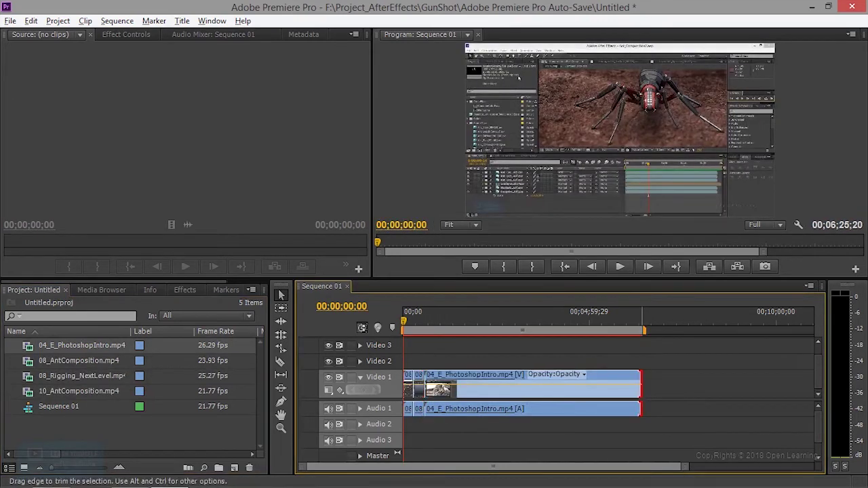
{"action": "left_click_drag", "start_coordinate": [640, 391], "coordinate": [484, 388]}
{"action": "left_click", "coordinate": [426, 385]}
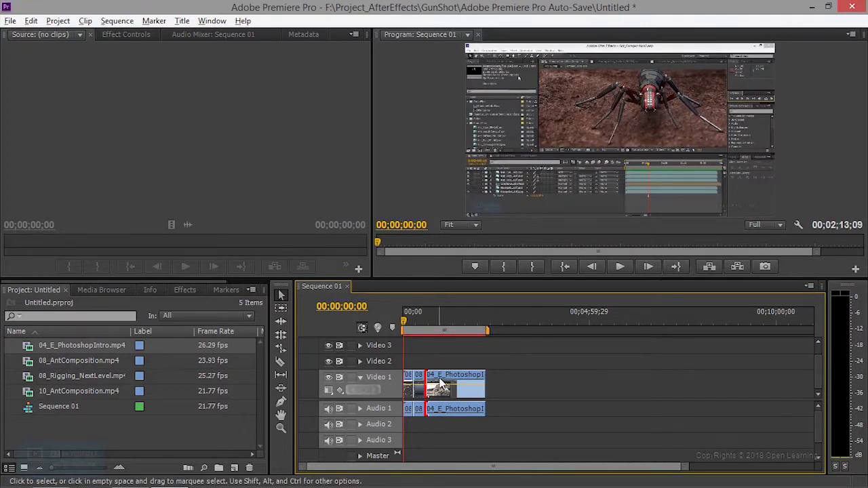
{"action": "mouse_move", "coordinate": [408, 388]}
{"action": "left_mouse_down"}
{"action": "mouse_move", "coordinate": [426, 400]}
{"action": "mouse_move", "coordinate": [473, 393]}
{"action": "mouse_move", "coordinate": [413, 410]}
{"action": "left_mouse_up"}
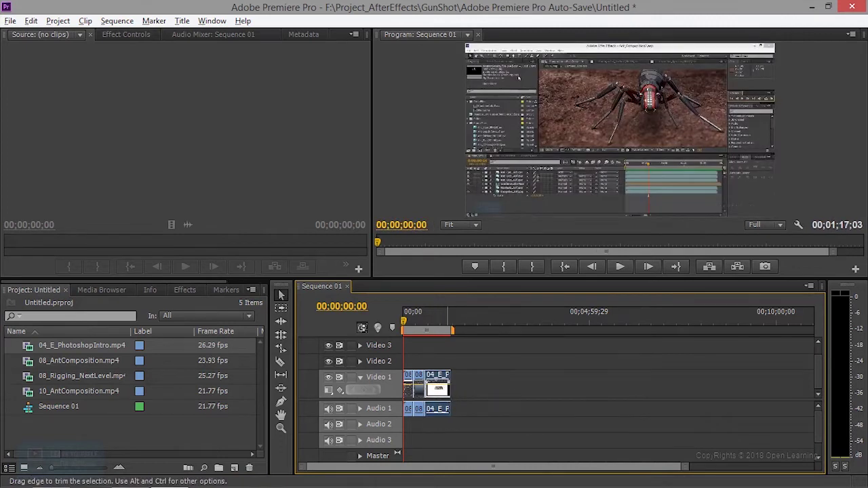
{"action": "double_click", "coordinate": [91, 434]}
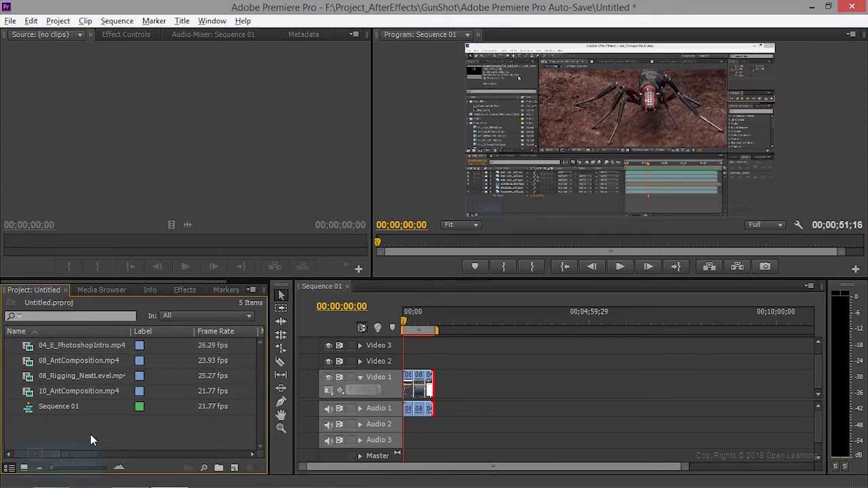
- Import 01_AE_CC_MotionGraphics.mp4 and add it, drastically shortened, at the end of the sequence
{"action": "left_click", "coordinate": [406, 333]}
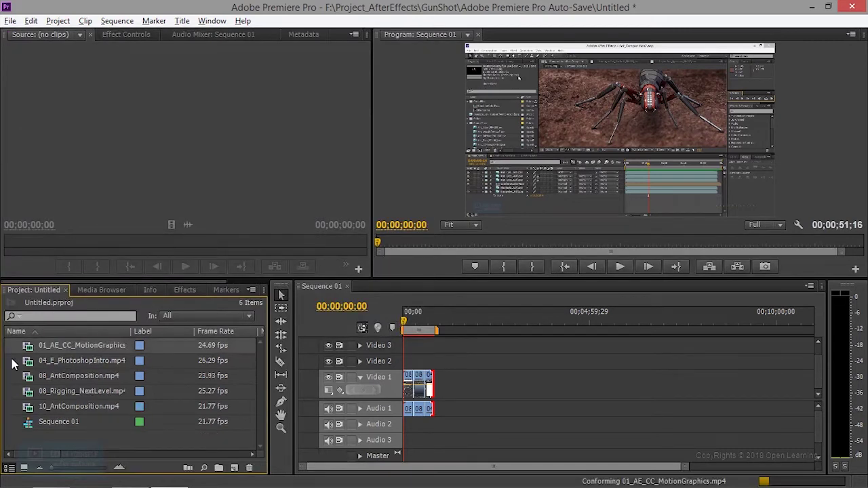
{"action": "left_click_drag", "start_coordinate": [41, 346], "coordinate": [429, 390]}
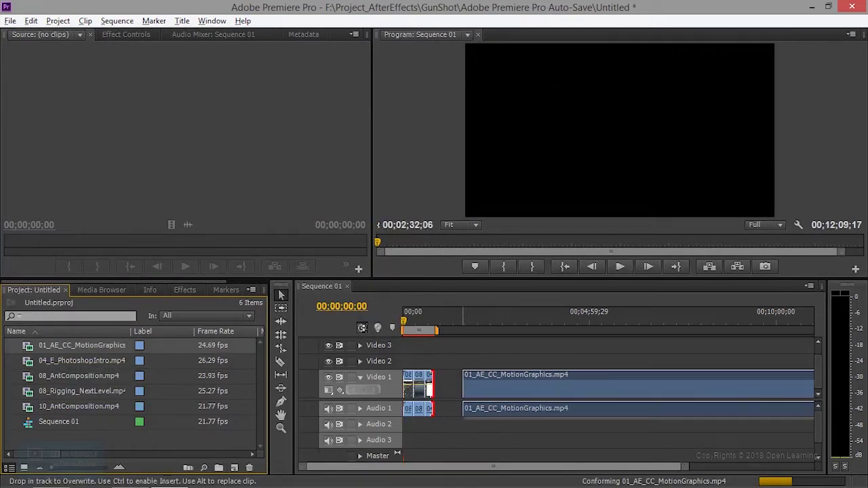
{"action": "left_click_drag", "start_coordinate": [432, 389], "coordinate": [793, 390]}
- Trim a few more seconds off the last clip's end and play back the 00;01;10;15 sequence
{"action": "left_click", "coordinate": [418, 318]}
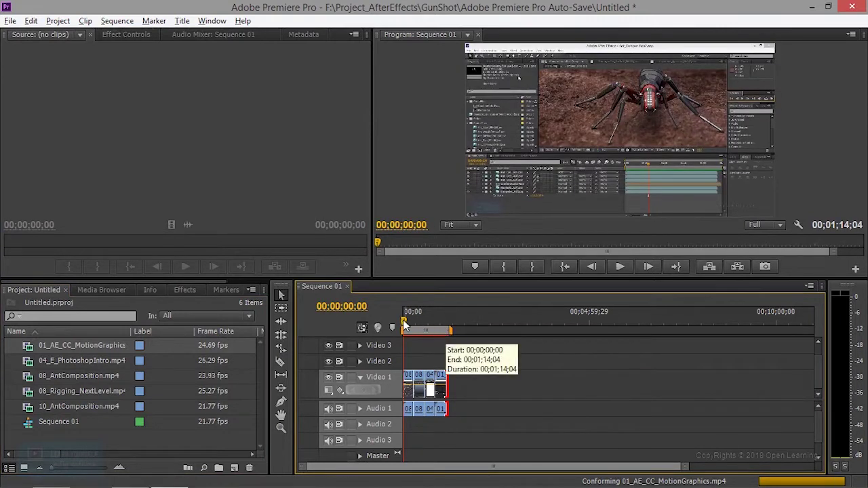
{"action": "left_click_drag", "start_coordinate": [685, 470], "coordinate": [583, 476]}
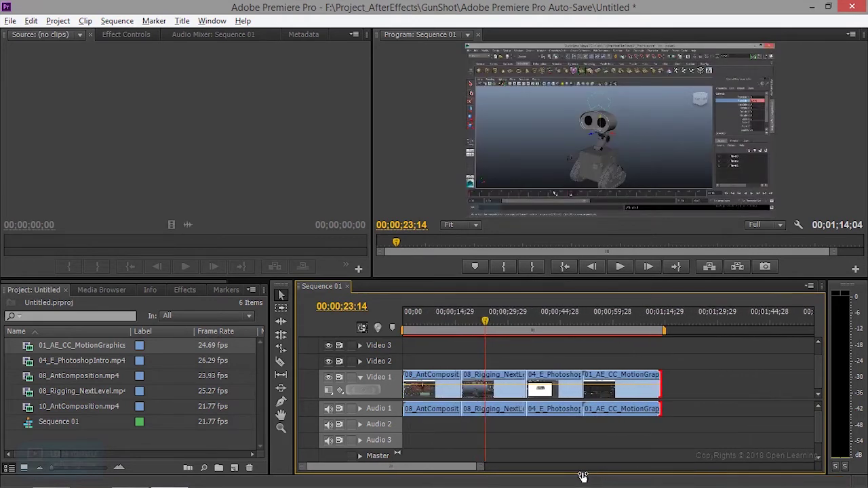
{"action": "left_click_drag", "start_coordinate": [660, 406], "coordinate": [648, 406]}
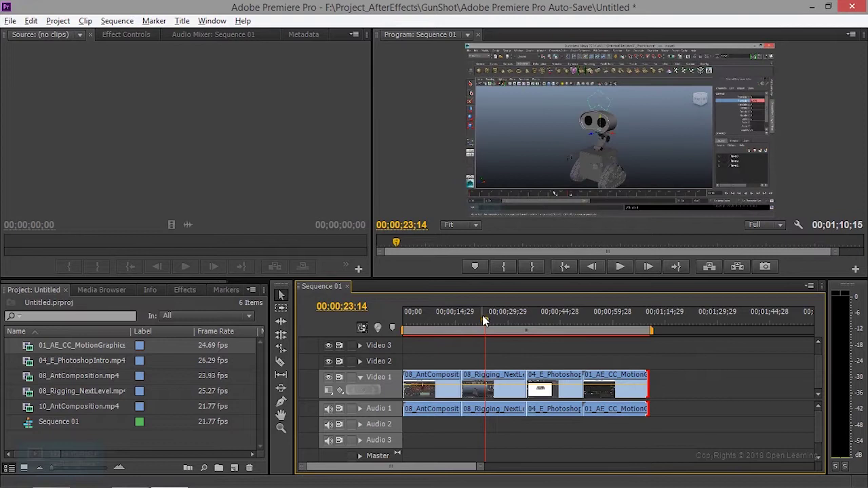
{"action": "left_click_drag", "start_coordinate": [482, 316], "coordinate": [403, 316]}
{"action": "left_click", "coordinate": [620, 268]}
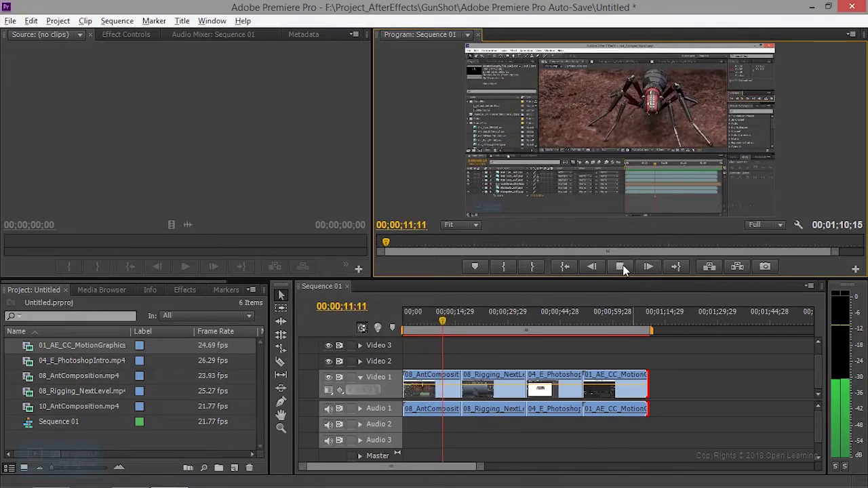
- Trim the start of the ant clip and move the rigging clip right up against it
{"action": "key", "text": "space"}
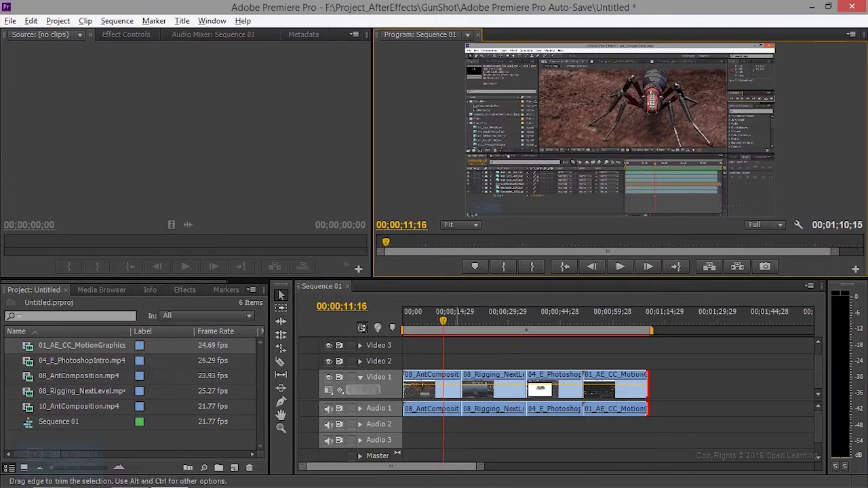
{"action": "left_click_drag", "start_coordinate": [405, 390], "coordinate": [426, 397]}
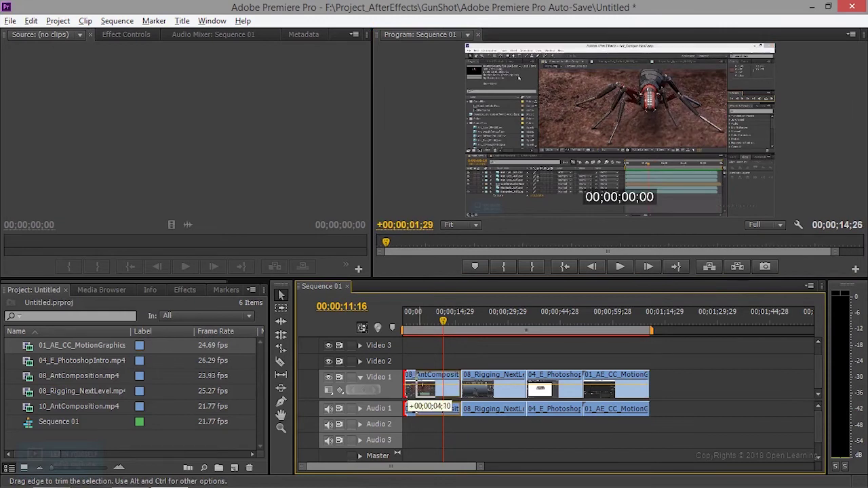
{"action": "left_click_drag", "start_coordinate": [426, 397], "coordinate": [437, 392]}
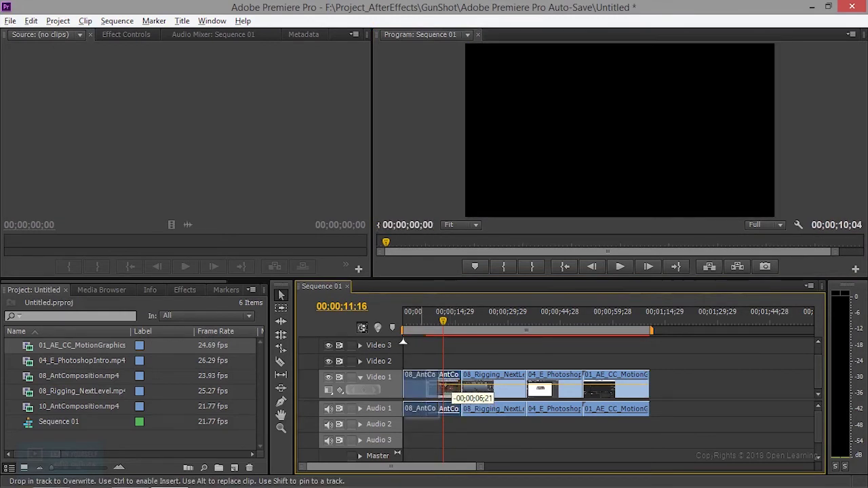
{"action": "left_click_drag", "start_coordinate": [490, 383], "coordinate": [468, 392]}
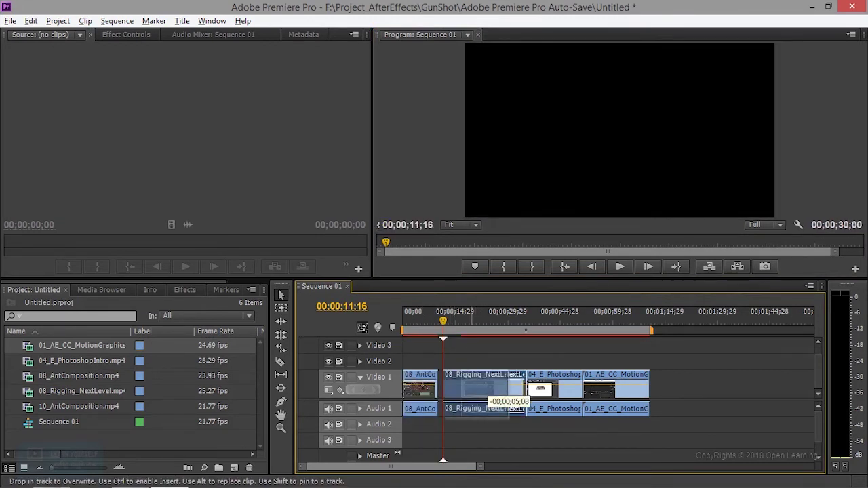
{"action": "mouse_move", "coordinate": [490, 390]}
{"action": "left_mouse_down"}
{"action": "mouse_move", "coordinate": [495, 382]}
{"action": "mouse_move", "coordinate": [462, 384]}
{"action": "left_mouse_up"}
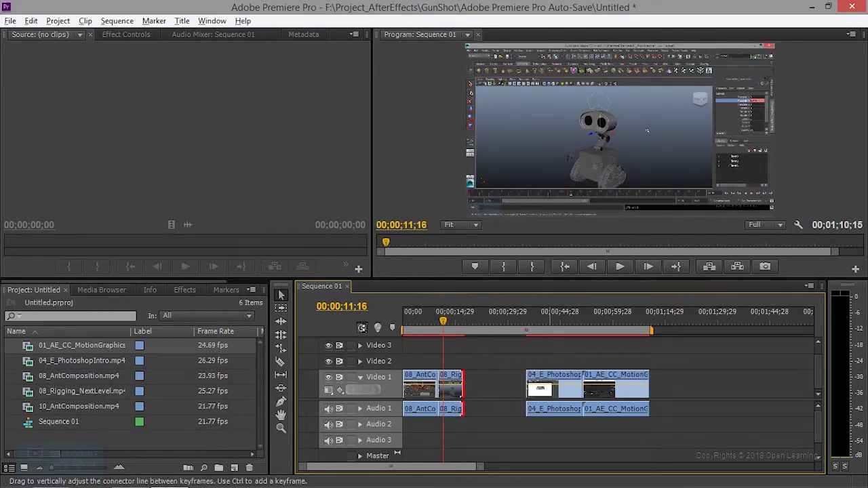
- Butt 04_E_PhotoshopIntro against the rigging clip and trim both its start and end
{"action": "left_click_drag", "start_coordinate": [552, 378], "coordinate": [474, 384]}
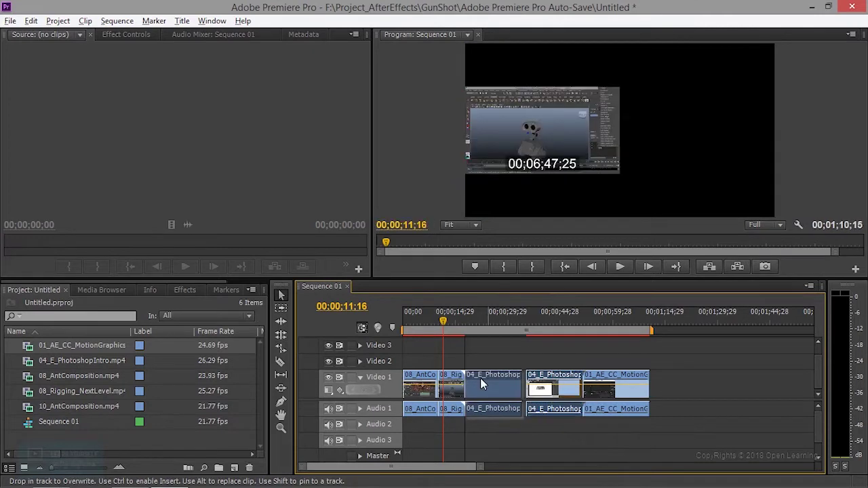
{"action": "left_click_drag", "start_coordinate": [467, 384], "coordinate": [502, 394]}
{"action": "left_click_drag", "start_coordinate": [616, 390], "coordinate": [492, 397]}
- Trim the start of the 01_AE_CC clip and adjust its end to a shorter length
{"action": "left_click_drag", "start_coordinate": [546, 391], "coordinate": [531, 404]}
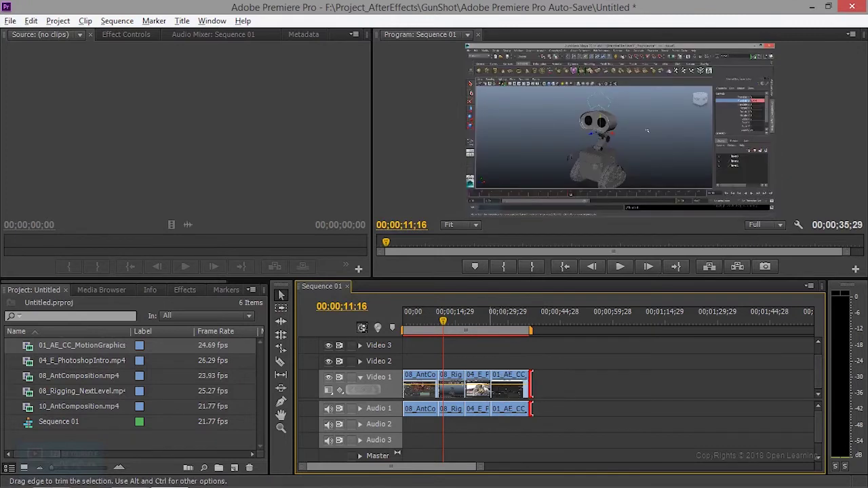
{"action": "left_click_drag", "start_coordinate": [531, 388], "coordinate": [660, 388]}
{"action": "left_click_drag", "start_coordinate": [531, 404], "coordinate": [775, 404]}
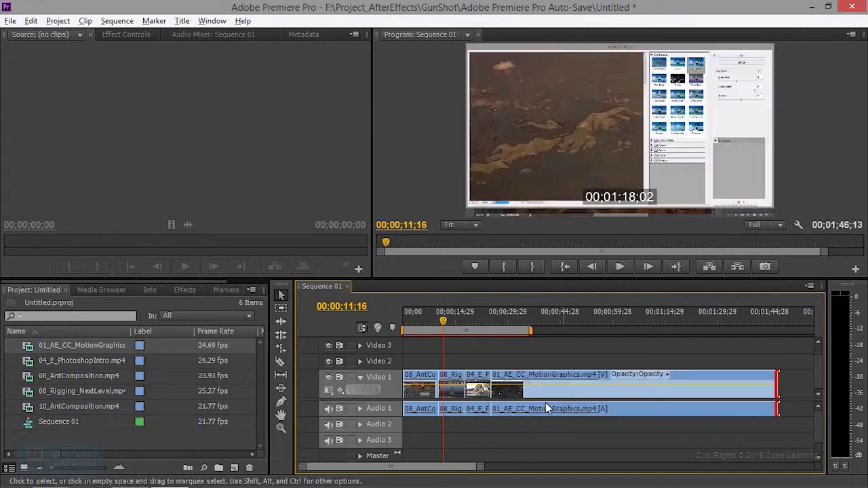
{"action": "left_click_drag", "start_coordinate": [626, 390], "coordinate": [721, 390]}
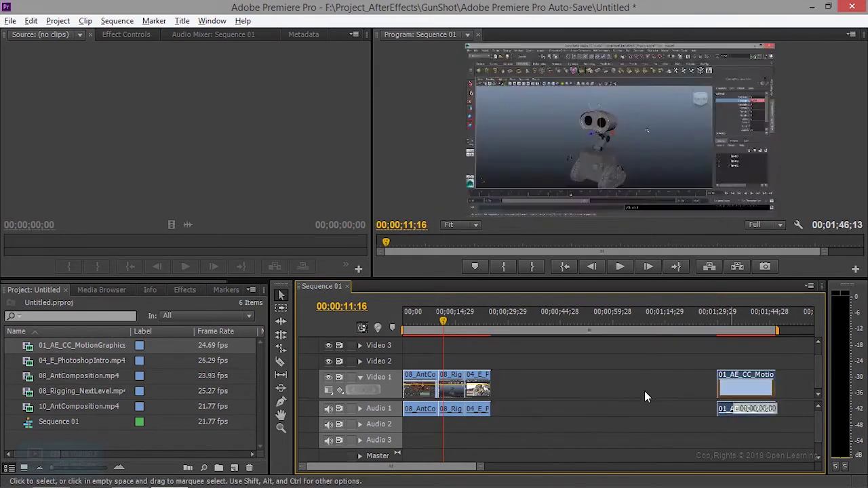
{"action": "mouse_move", "coordinate": [492, 394]}
{"action": "left_mouse_down"}
{"action": "mouse_move", "coordinate": [548, 390]}
{"action": "mouse_move", "coordinate": [505, 390]}
{"action": "left_mouse_up"}
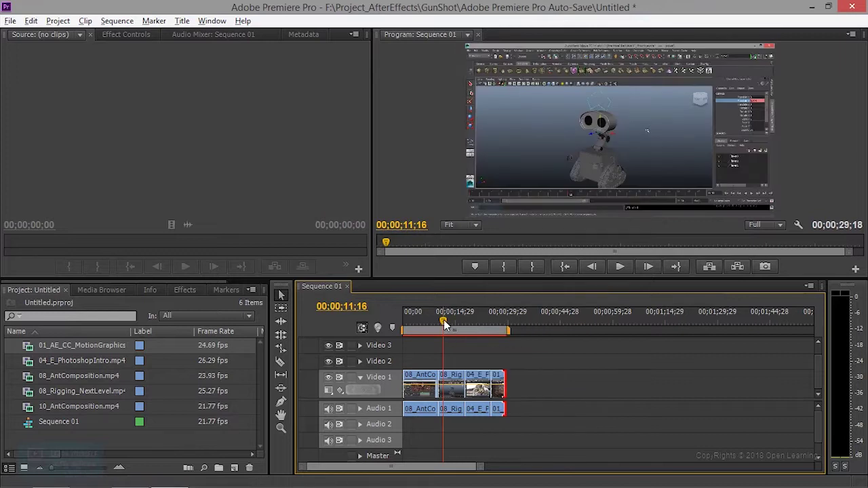
- Replay, then shorten the ant clip's end and shift the following clips left, totaling 00;00;26;21
{"action": "left_click_drag", "start_coordinate": [444, 319], "coordinate": [361, 324]}
{"action": "left_click", "coordinate": [625, 270]}
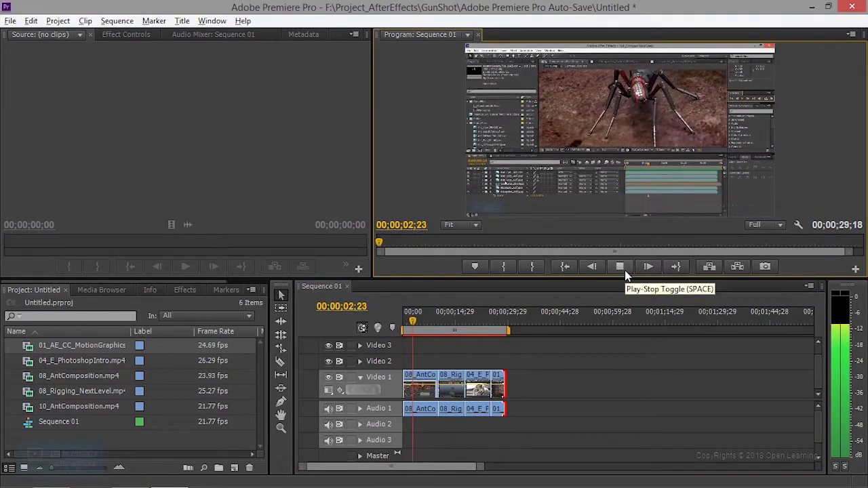
{"action": "left_click", "coordinate": [625, 270]}
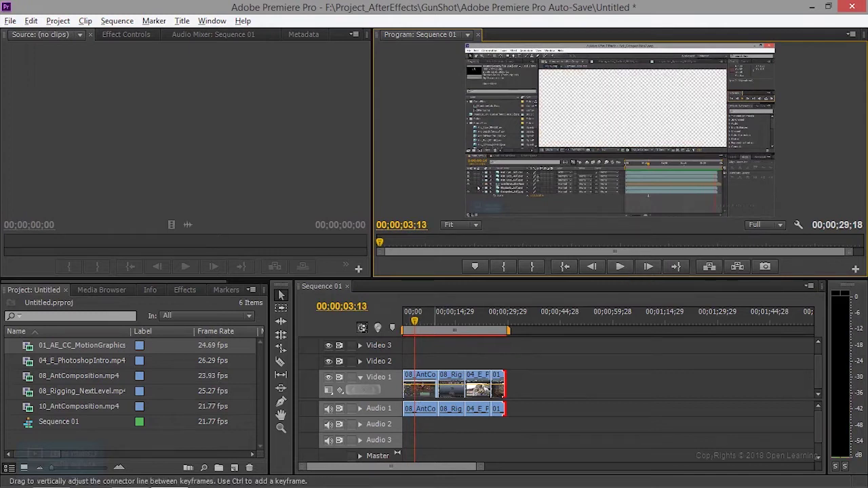
{"action": "left_click_drag", "start_coordinate": [438, 384], "coordinate": [427, 384]}
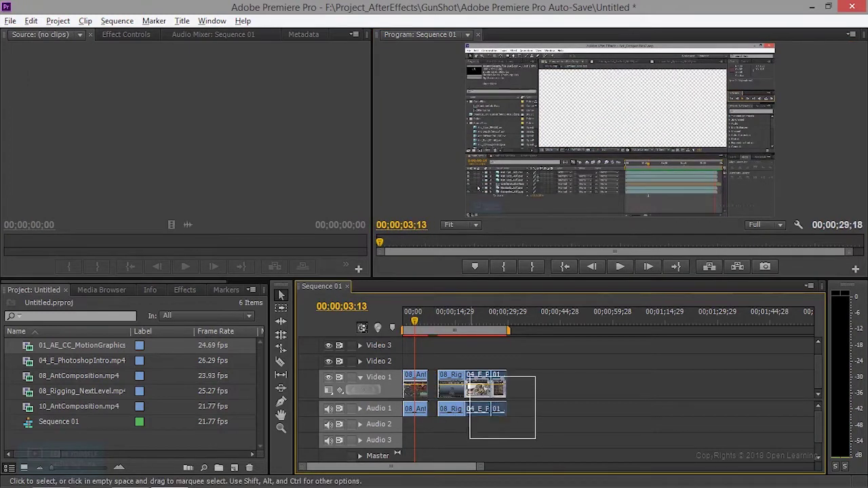
{"action": "left_click", "coordinate": [462, 379]}
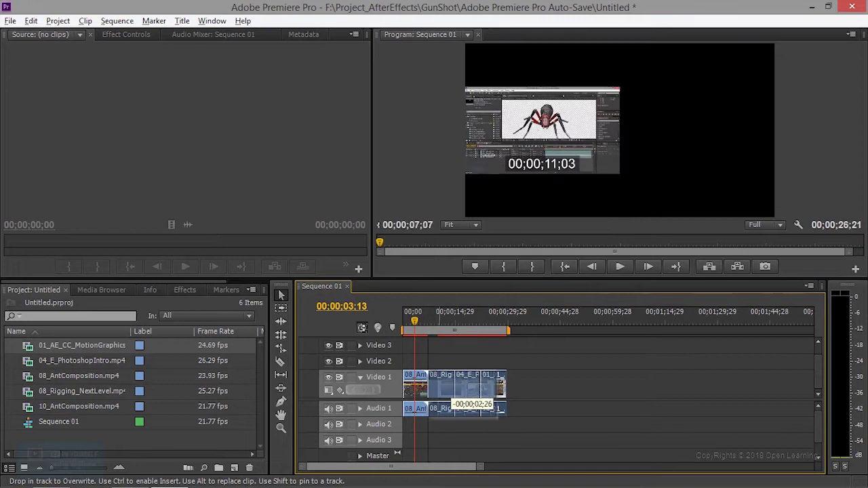
{"action": "left_click_drag", "start_coordinate": [469, 390], "coordinate": [458, 390]}
{"action": "left_click", "coordinate": [181, 289]}
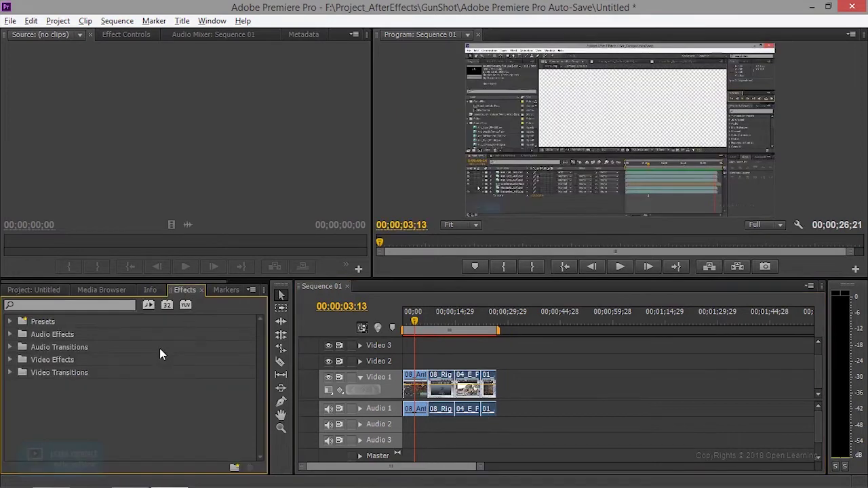
- Apply the 20Tips preset to the first clip and play it back to preview
{"action": "left_click", "coordinate": [10, 322]}
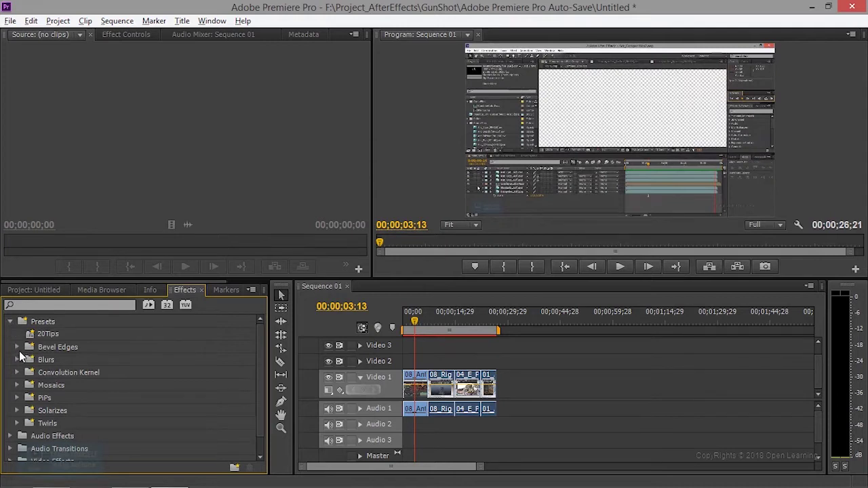
{"action": "left_click", "coordinate": [51, 335]}
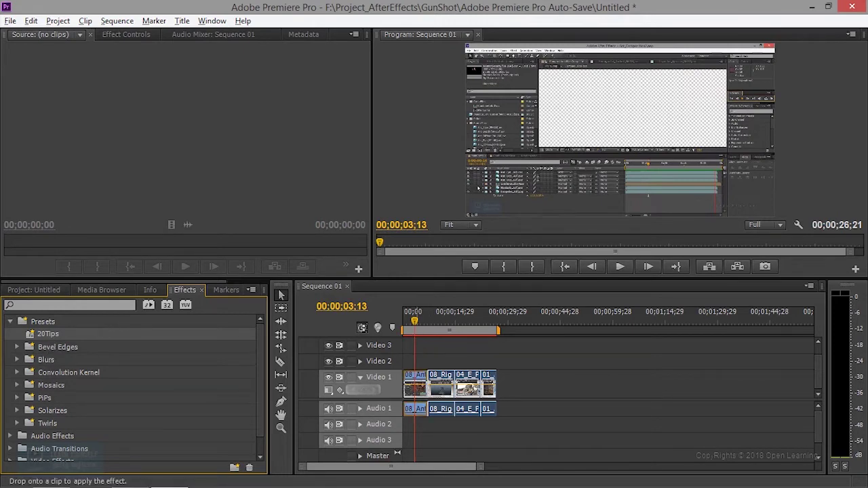
{"action": "left_click_drag", "start_coordinate": [415, 386], "coordinate": [415, 386]}
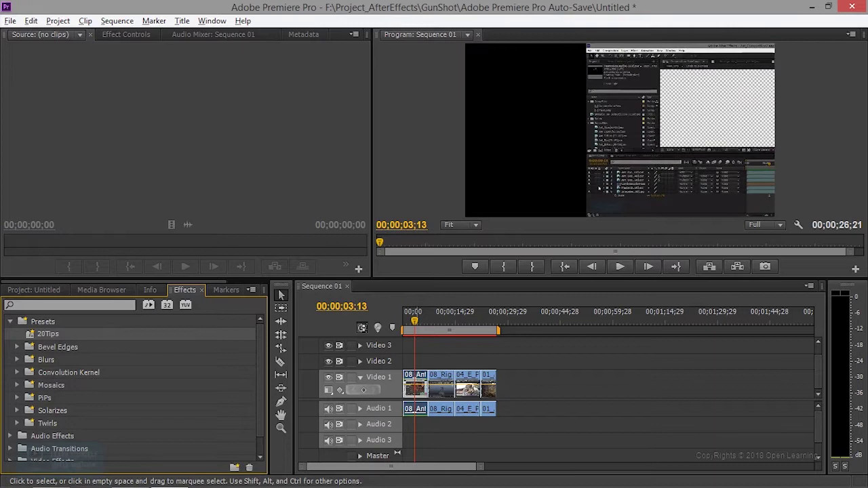
{"action": "left_click", "coordinate": [618, 266]}
{"action": "key", "text": "Home"}
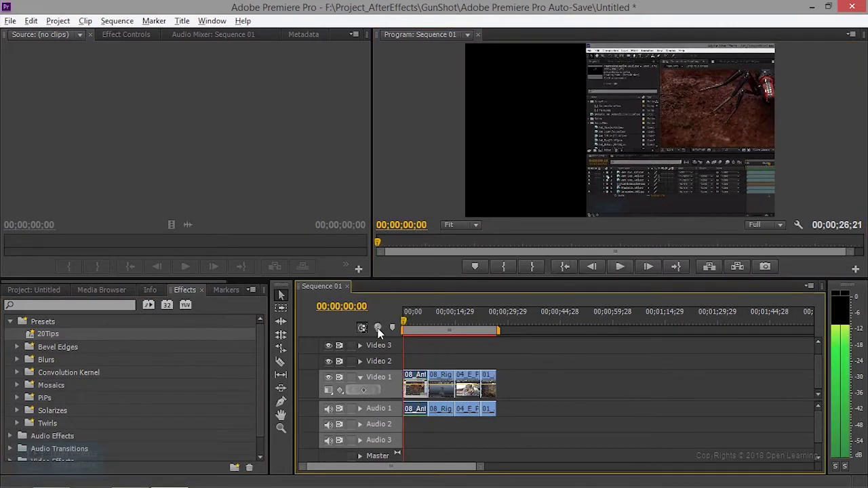
{"action": "left_click", "coordinate": [619, 267]}
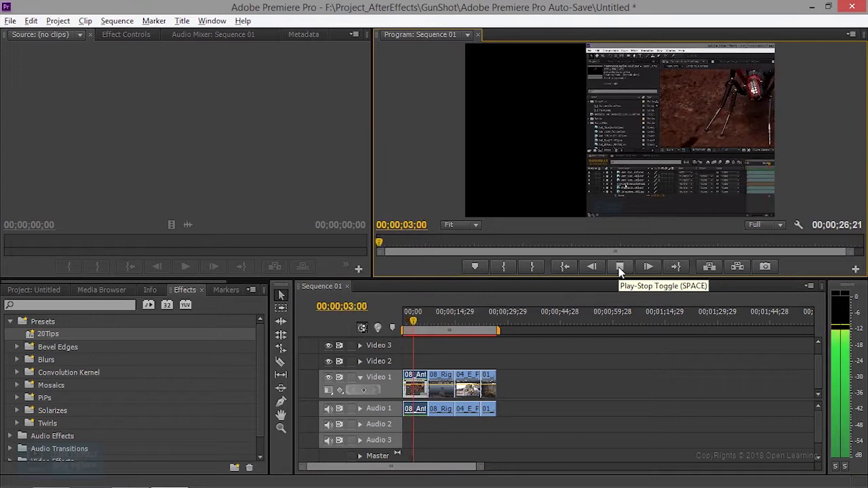
- Review 20Tips in Effect Controls, undo it, and expand the Bevel Edges presets
{"action": "left_click", "coordinate": [126, 34]}
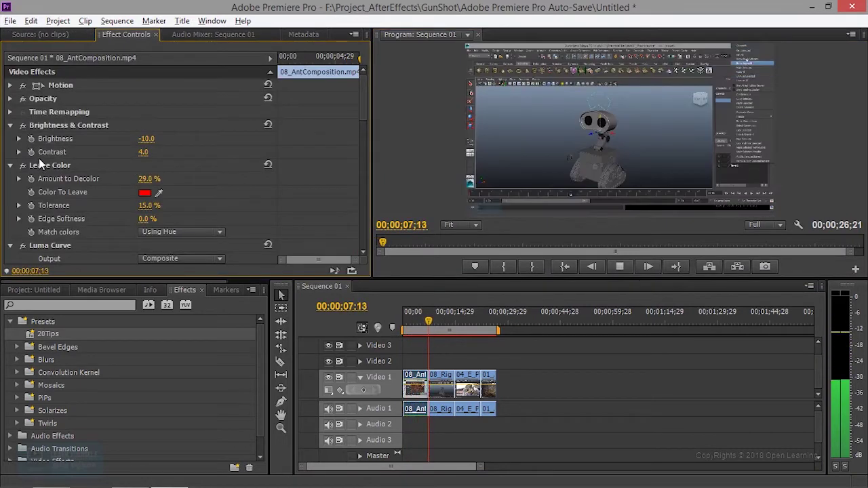
{"action": "left_click_drag", "start_coordinate": [437, 323], "coordinate": [404, 328]}
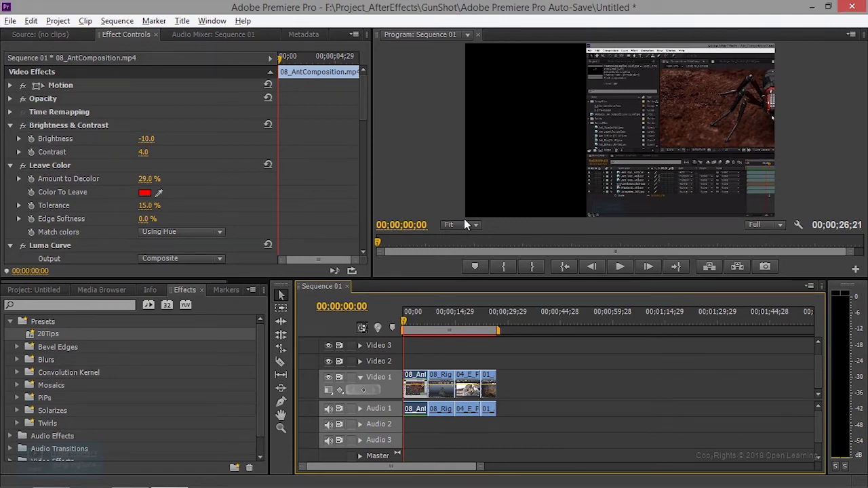
{"action": "key", "text": "ctrl+z"}
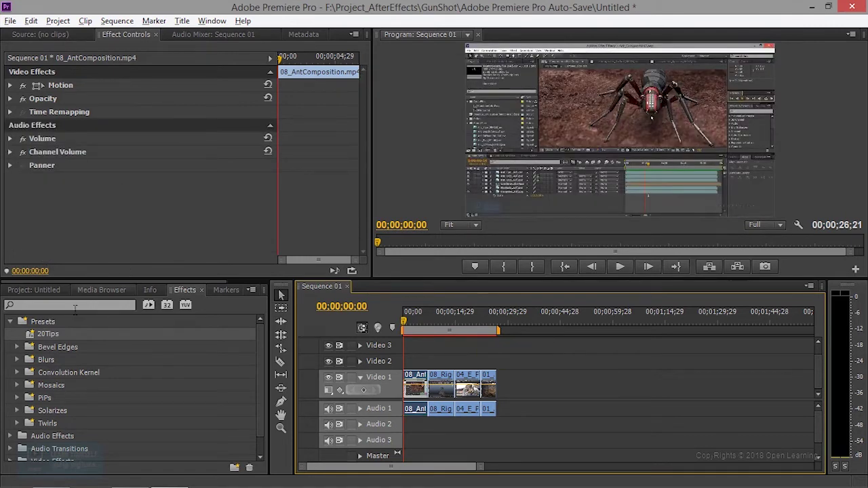
{"action": "left_click", "coordinate": [58, 349]}
{"action": "key", "text": "ctrl+shift+z"}
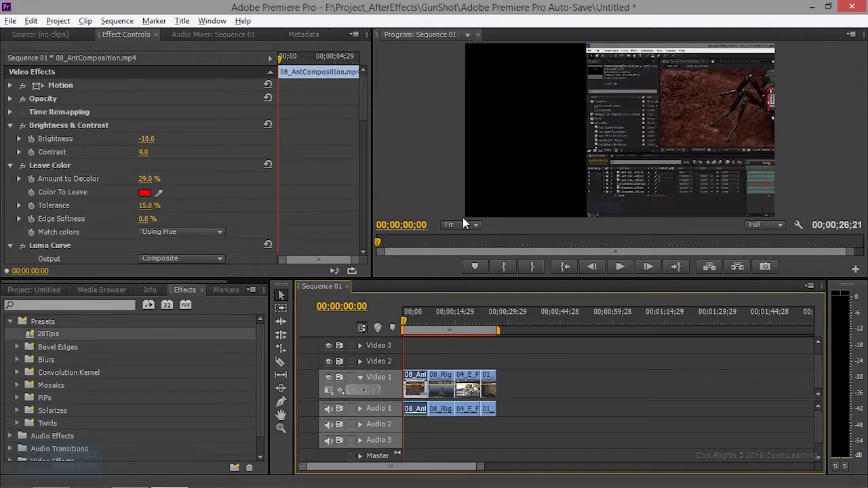
{"action": "key", "text": "ctrl+z"}
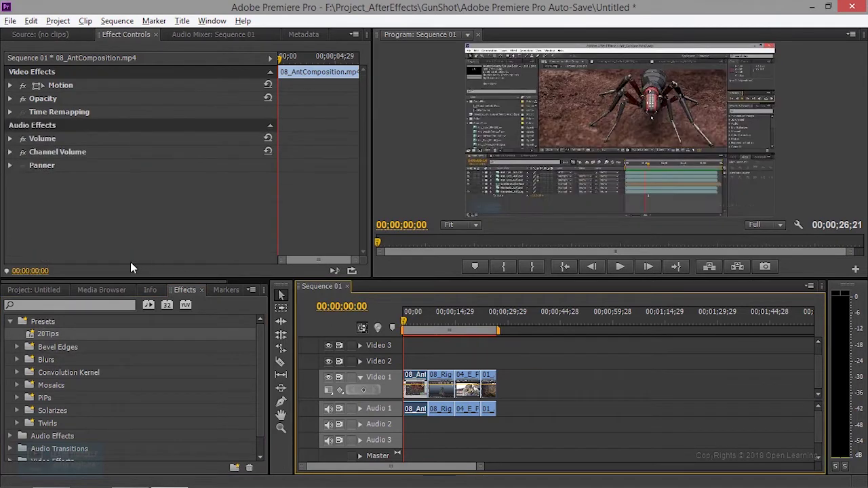
{"action": "left_click", "coordinate": [17, 348]}
- Apply Bevel Edges Thick to the 08_Rigging_NextLevel clip and play it back
{"action": "left_click", "coordinate": [69, 361]}
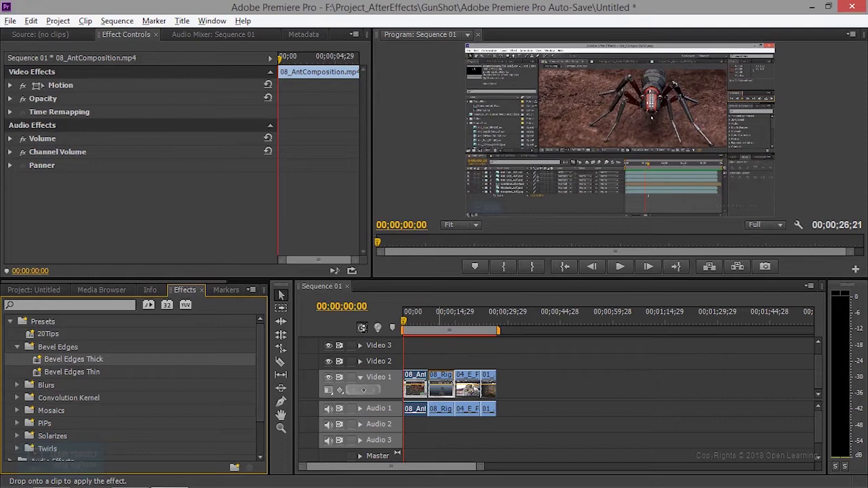
{"action": "left_click_drag", "start_coordinate": [68, 360], "coordinate": [441, 387]}
{"action": "left_click_drag", "start_coordinate": [419, 323], "coordinate": [426, 321]}
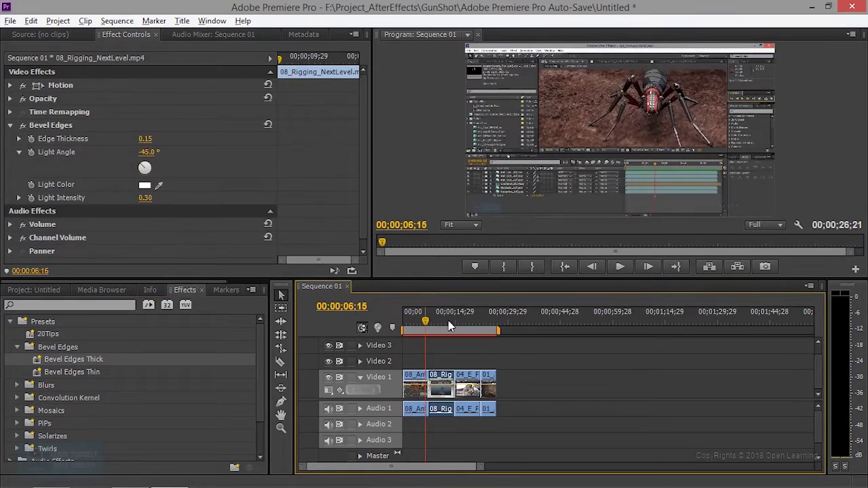
{"action": "left_click", "coordinate": [619, 267]}
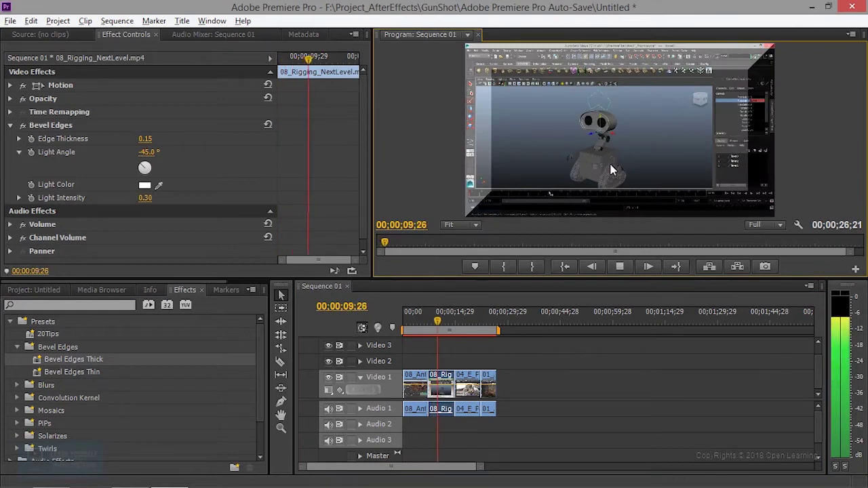
{"action": "left_click", "coordinate": [623, 266]}
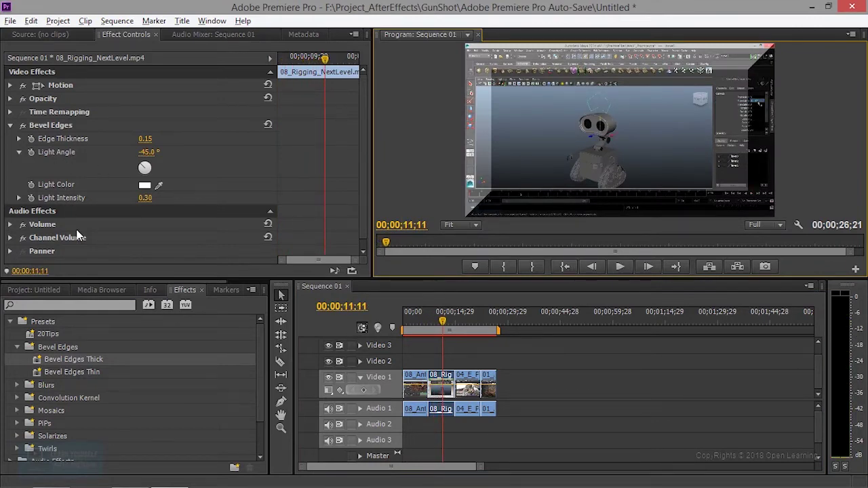
- Set the bevel Edge Thickness to 0.05 and the Light Angle to -21°
{"action": "left_click", "coordinate": [58, 124]}
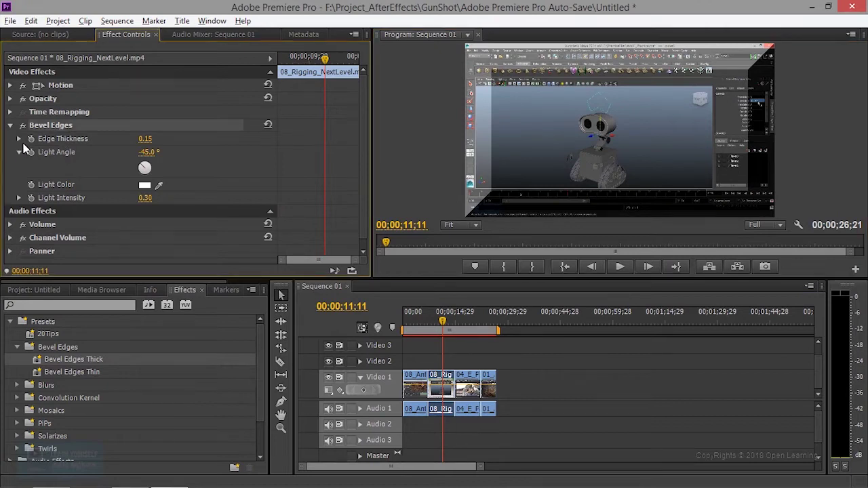
{"action": "mouse_move", "coordinate": [145, 138]}
{"action": "left_mouse_down"}
{"action": "mouse_move", "coordinate": [155, 139]}
{"action": "mouse_move", "coordinate": [129, 139]}
{"action": "left_mouse_up"}
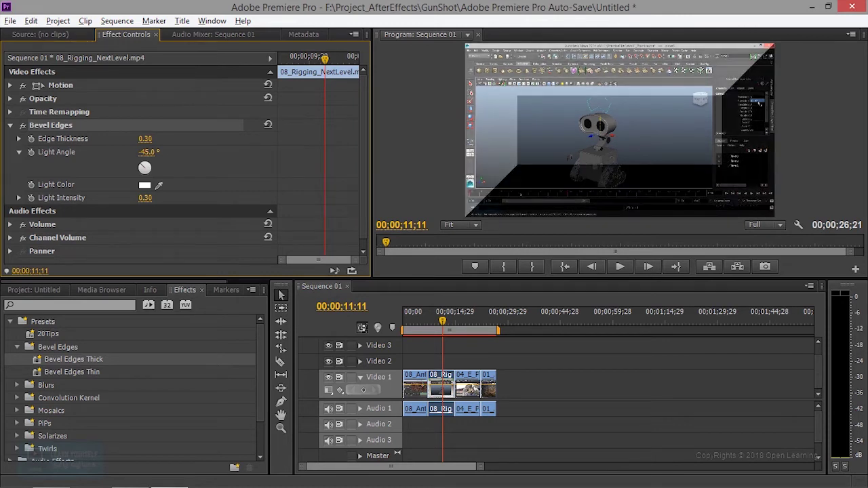
{"action": "left_click", "coordinate": [145, 139]}
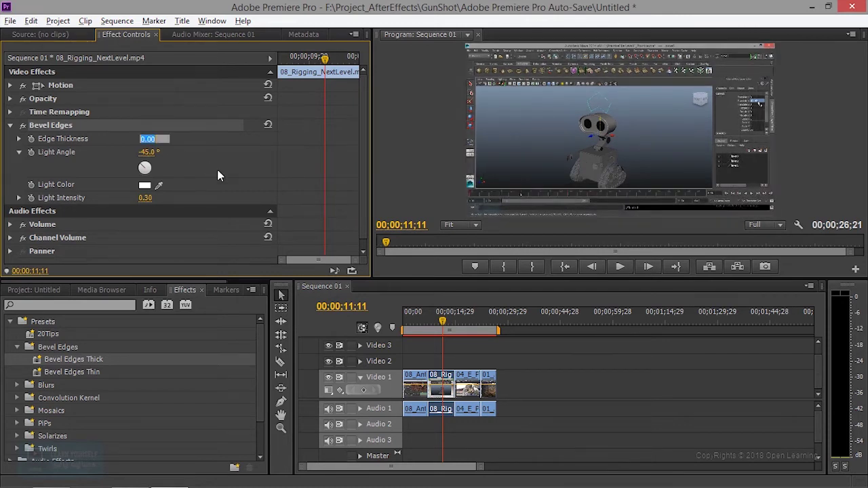
{"action": "type", "text": "0.05"}
{"action": "key", "text": "Return"}
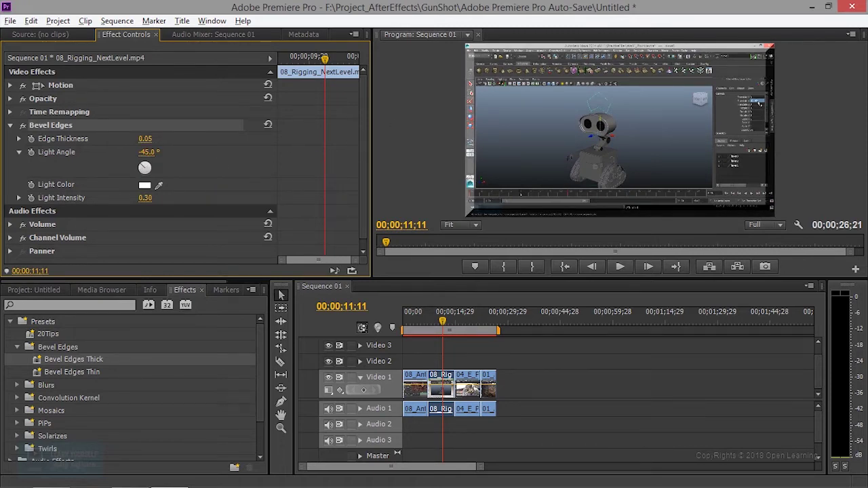
{"action": "mouse_move", "coordinate": [146, 152]}
{"action": "left_mouse_down"}
{"action": "mouse_move", "coordinate": [176, 151]}
{"action": "mouse_move", "coordinate": [158, 152]}
{"action": "left_mouse_up"}
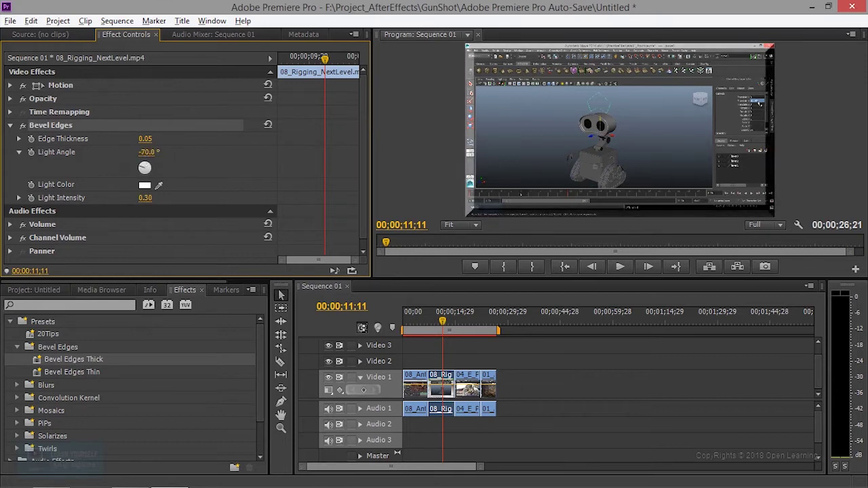
{"action": "left_click_drag", "start_coordinate": [158, 152], "coordinate": [148, 152]}
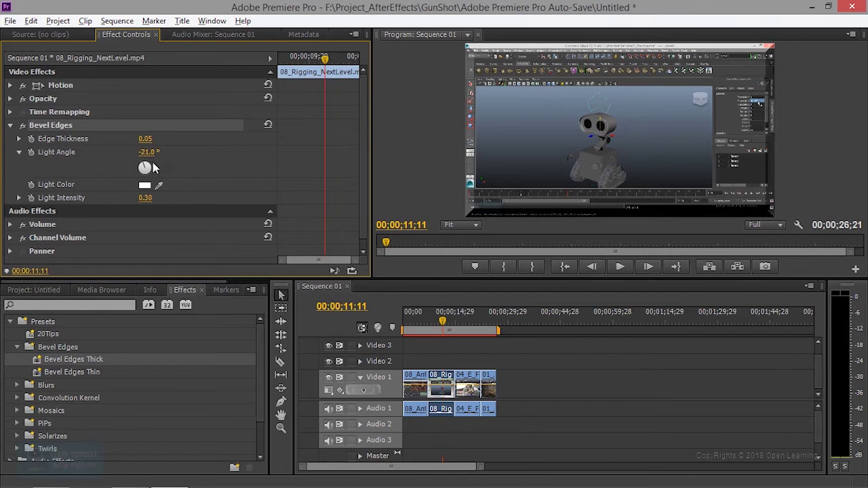
- Make the bevel light colour deep red (B90404) and change the Light Intensity
{"action": "left_click", "coordinate": [145, 186]}
{"action": "left_click", "coordinate": [293, 201]}
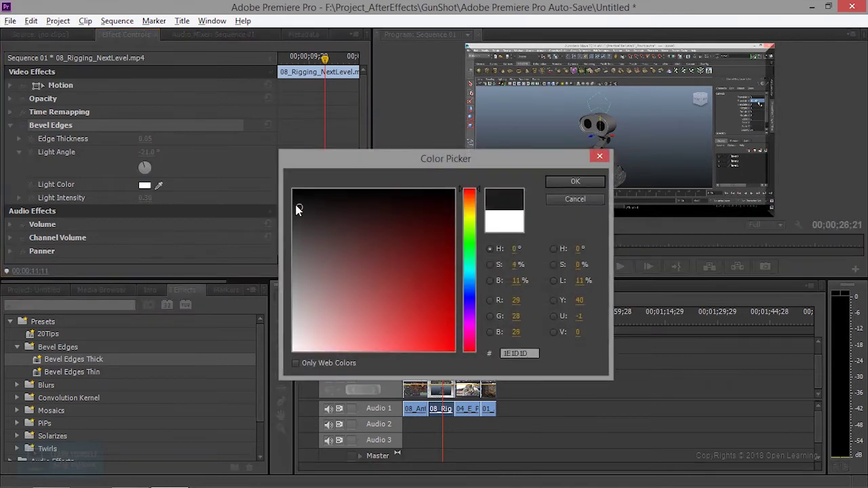
{"action": "left_click_drag", "start_coordinate": [431, 277], "coordinate": [451, 306]}
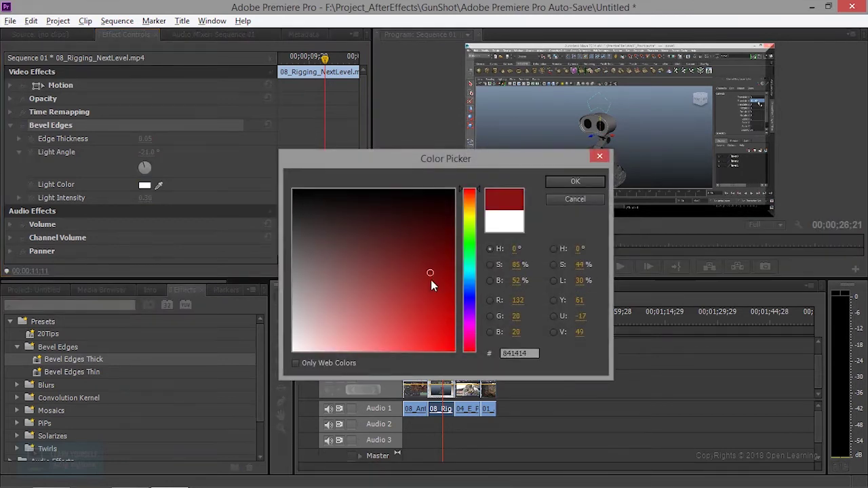
{"action": "left_click", "coordinate": [573, 182]}
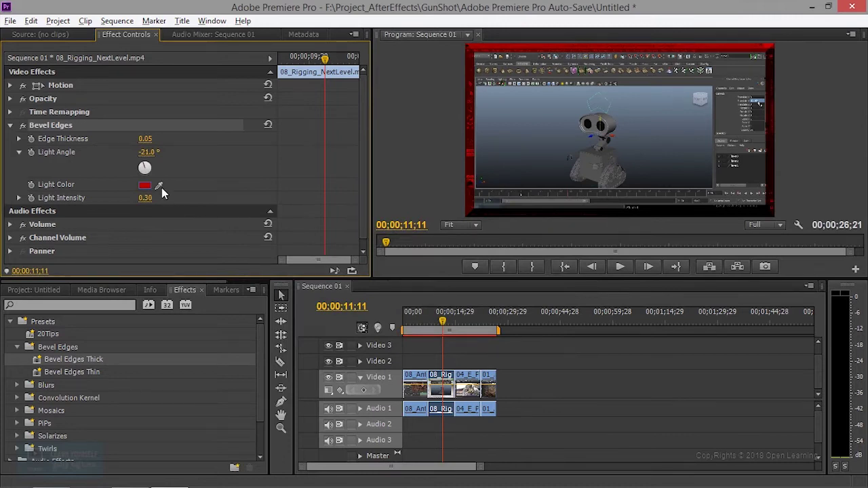
{"action": "mouse_move", "coordinate": [145, 197]}
{"action": "left_mouse_down"}
{"action": "mouse_move", "coordinate": [183, 198]}
{"action": "mouse_move", "coordinate": [102, 198]}
{"action": "left_mouse_up"}
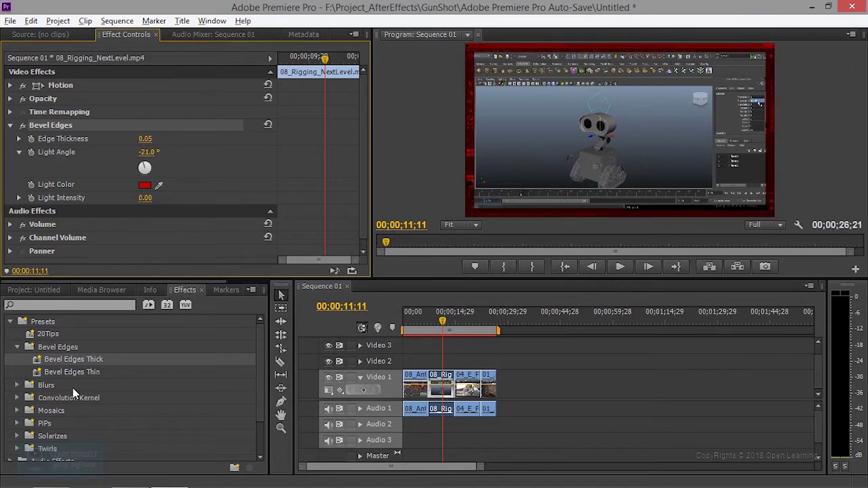
{"action": "scroll", "coordinate": [76, 385], "scroll_direction": "down", "scroll_amount": 2}
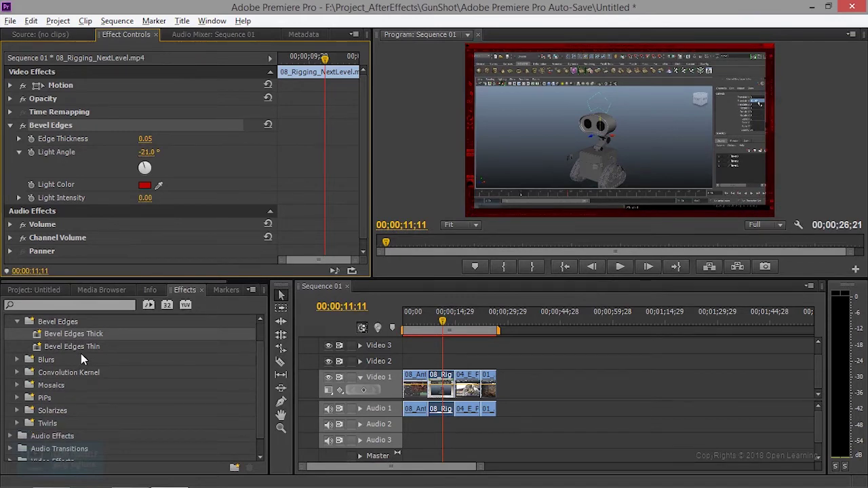
- Apply the Fast Blur In preset to the rigging clip and delete its Bevel Edges effect
{"action": "left_click", "coordinate": [17, 323]}
{"action": "left_click", "coordinate": [18, 334]}
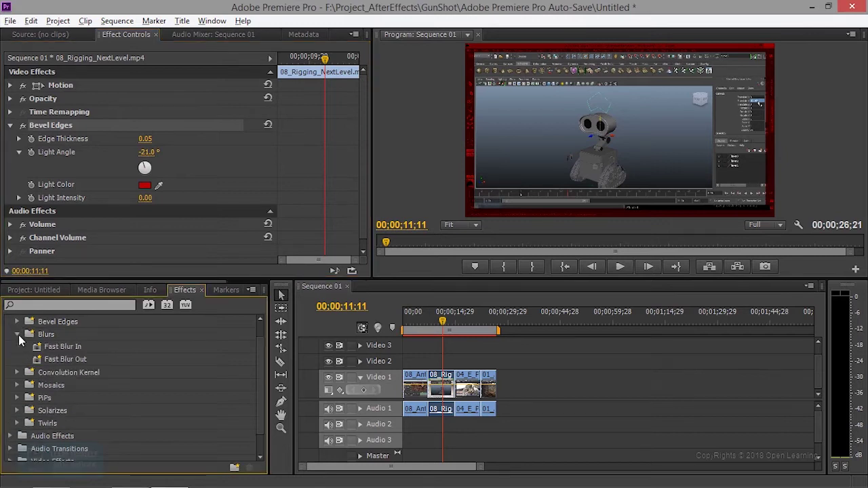
{"action": "left_click_drag", "start_coordinate": [58, 347], "coordinate": [441, 385]}
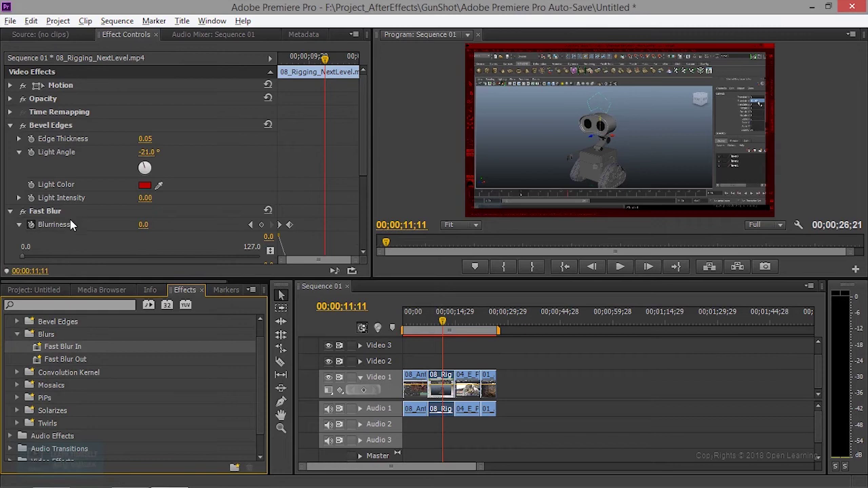
{"action": "scroll", "coordinate": [70, 225], "scroll_direction": "down", "scroll_amount": 1}
{"action": "scroll", "coordinate": [68, 217], "scroll_direction": "up", "scroll_amount": 1}
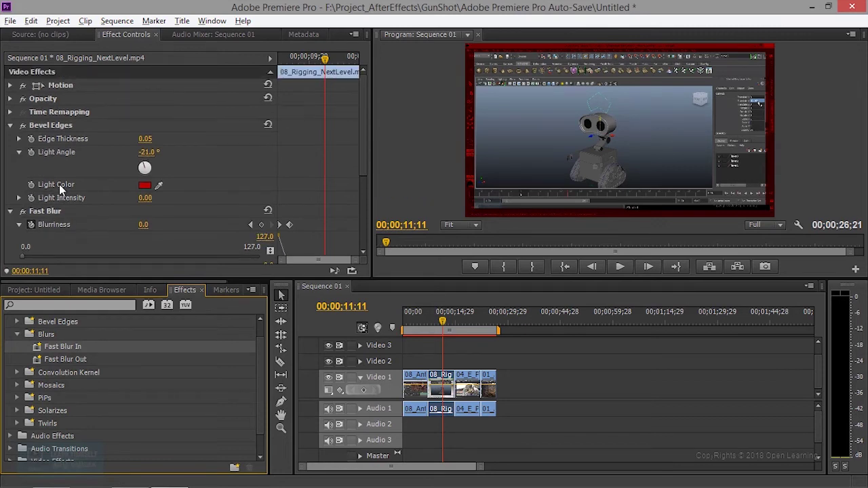
{"action": "left_click", "coordinate": [59, 127]}
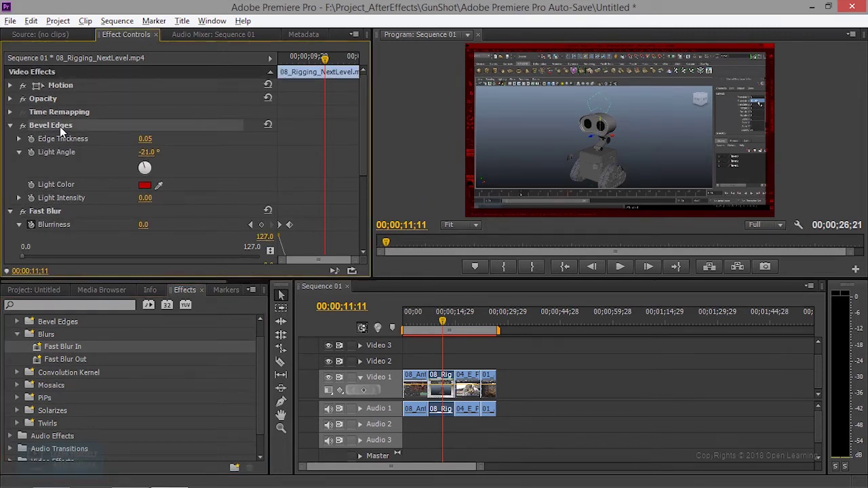
{"action": "key", "text": "Delete"}
- Set Fast Blur Blurriness to 21 at the current frame and play back to preview
{"action": "left_click", "coordinate": [59, 127]}
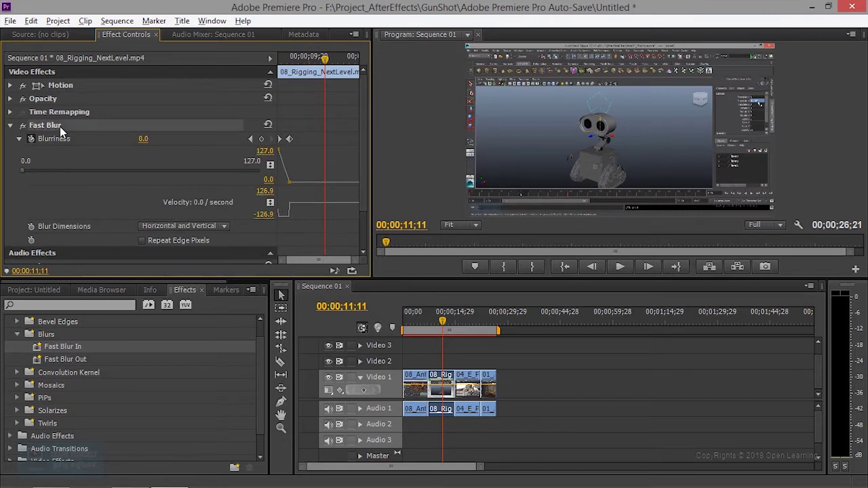
{"action": "left_click_drag", "start_coordinate": [143, 138], "coordinate": [157, 139]}
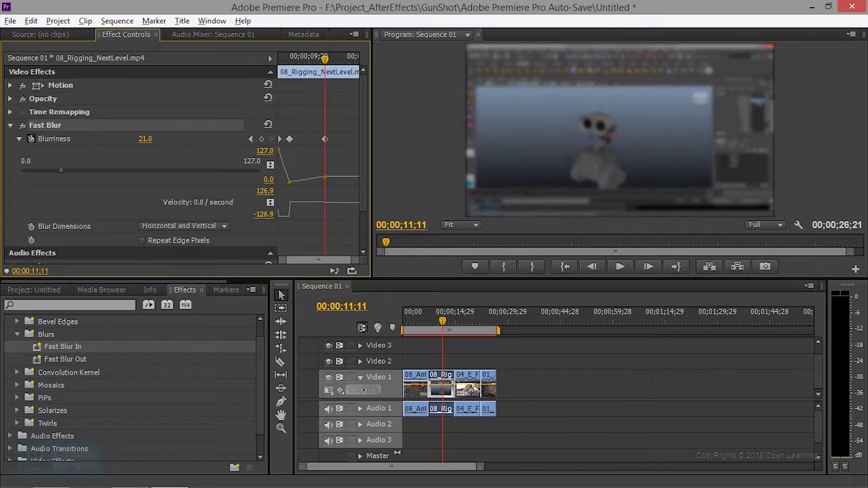
{"action": "left_click_drag", "start_coordinate": [441, 319], "coordinate": [440, 325]}
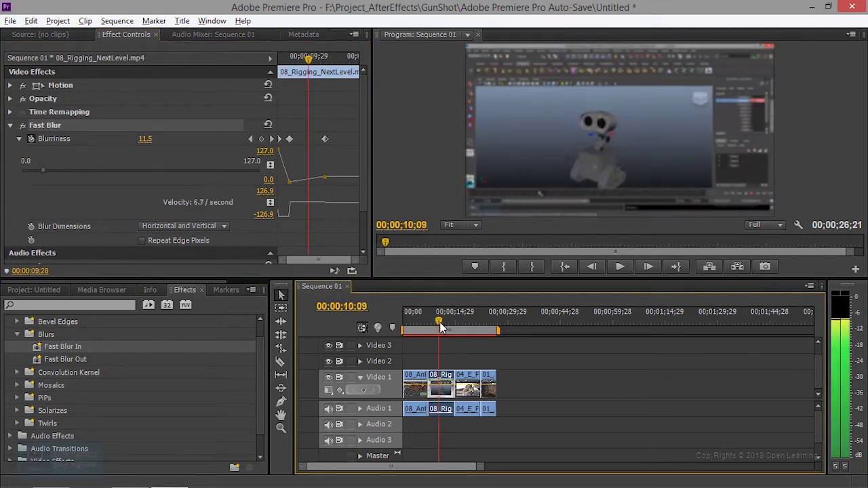
{"action": "mouse_move", "coordinate": [442, 327]}
{"action": "left_mouse_down"}
{"action": "mouse_move", "coordinate": [452, 325]}
{"action": "mouse_move", "coordinate": [422, 324]}
{"action": "left_mouse_up"}
{"action": "left_click", "coordinate": [620, 267]}
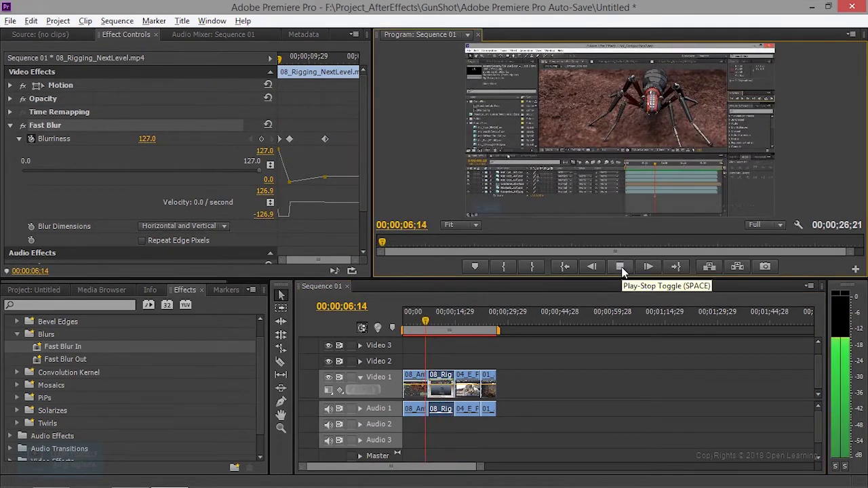
{"action": "left_click", "coordinate": [621, 268]}
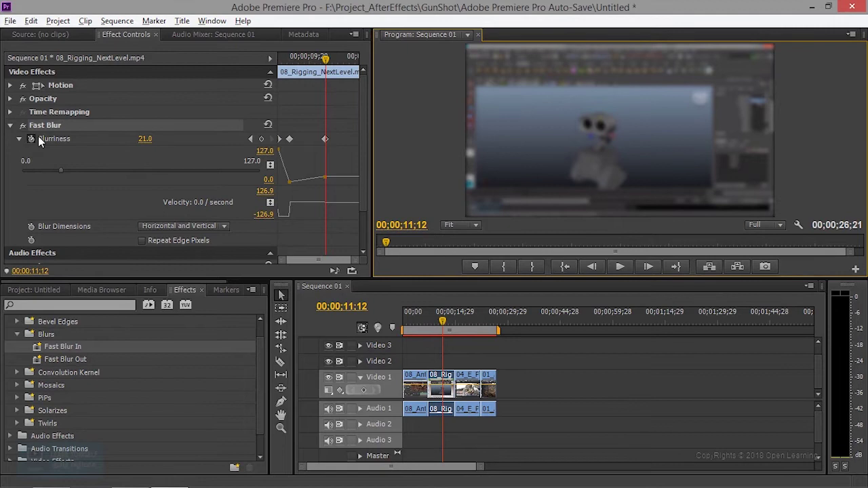
- Delete the Blurriness keyframe, replay from the spider shot near 04;08, then remove Fast Blur
{"action": "left_click_drag", "start_coordinate": [310, 120], "coordinate": [337, 153]}
{"action": "key", "text": "Delete"}
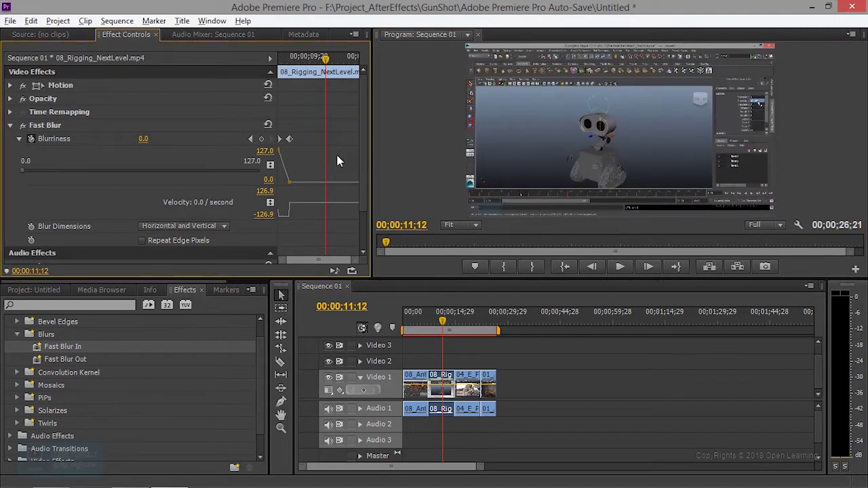
{"action": "left_click", "coordinate": [436, 329]}
{"action": "left_click_drag", "start_coordinate": [437, 329], "coordinate": [423, 329]}
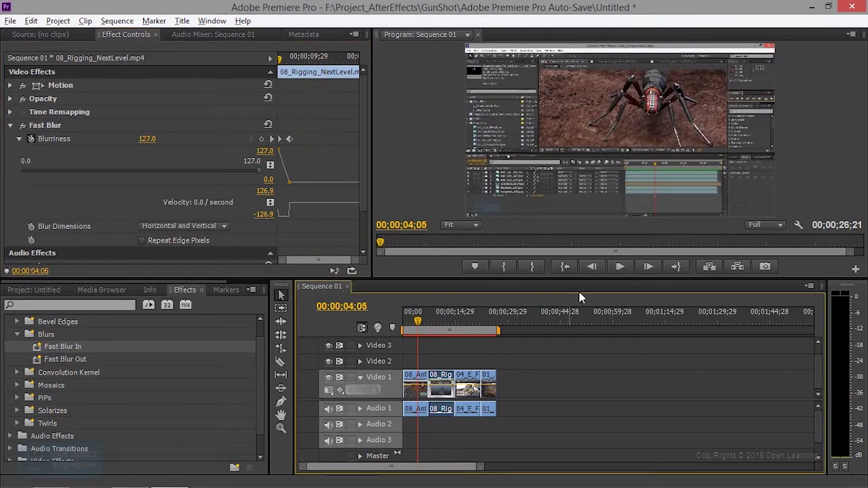
{"action": "left_click", "coordinate": [620, 266]}
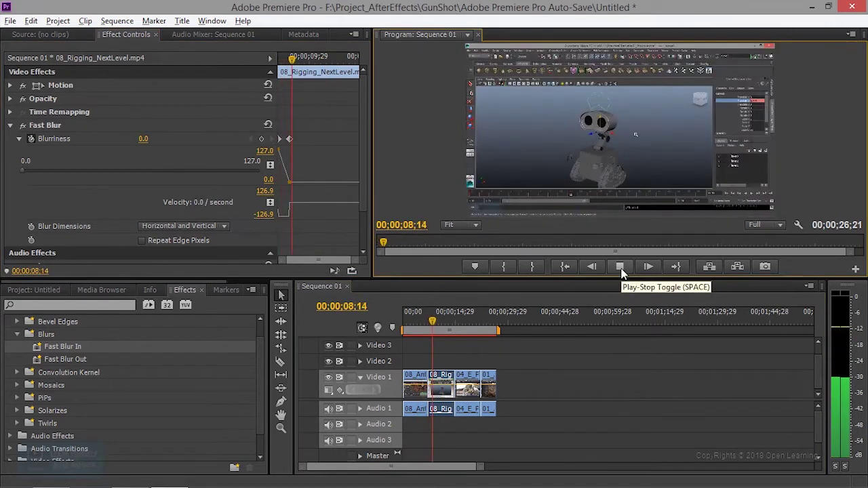
{"action": "left_click", "coordinate": [620, 268]}
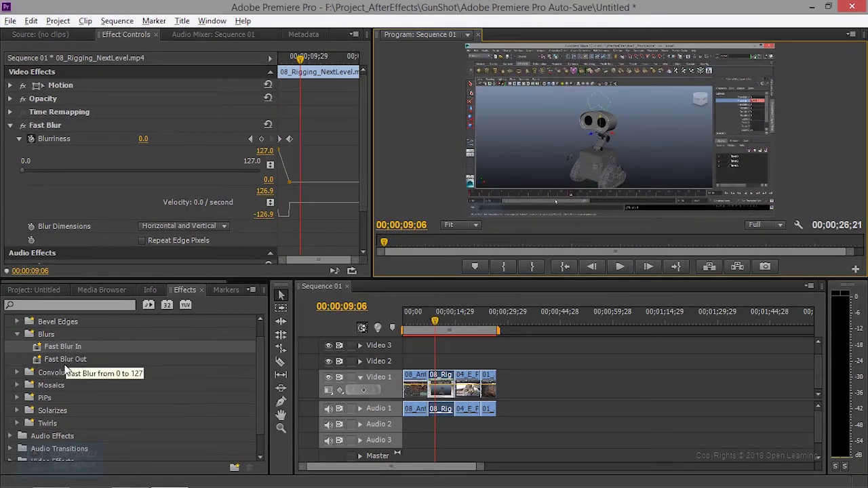
{"action": "left_click", "coordinate": [48, 131]}
{"action": "key", "text": "Delete"}
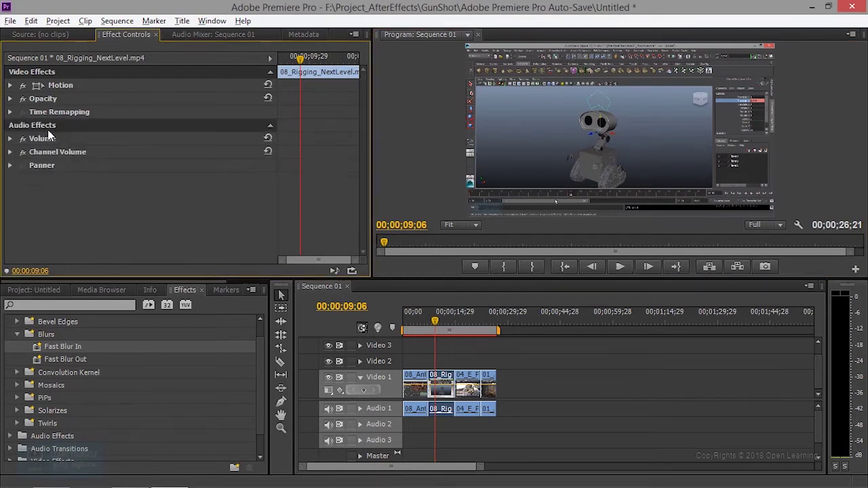
{"action": "left_click_drag", "start_coordinate": [56, 358], "coordinate": [445, 371]}
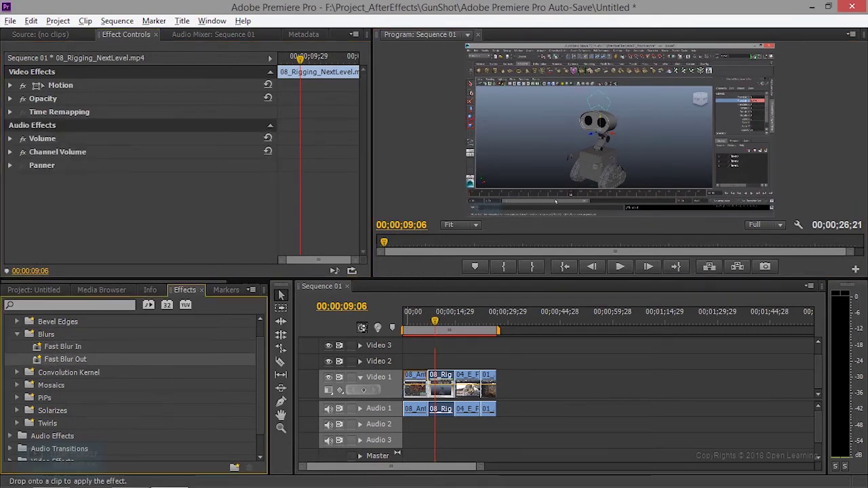
{"action": "left_click_drag", "start_coordinate": [435, 317], "coordinate": [426, 318]}
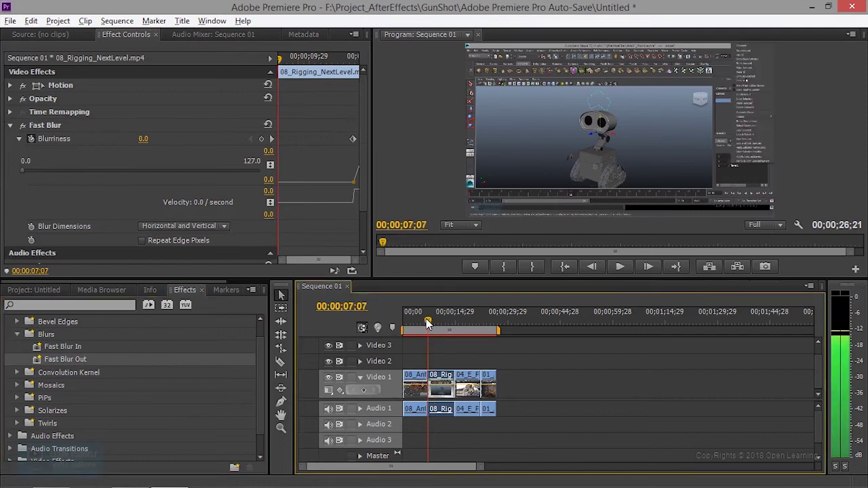
{"action": "left_click", "coordinate": [620, 267]}
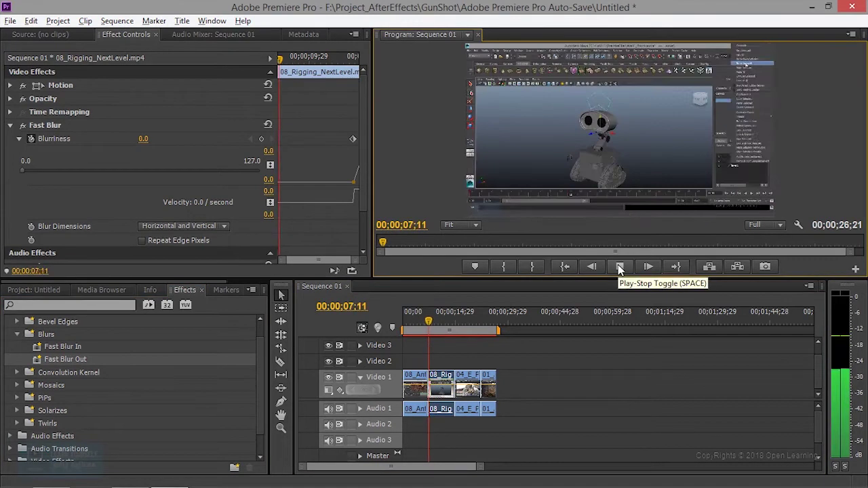
{"action": "left_click_drag", "start_coordinate": [446, 320], "coordinate": [449, 324]}
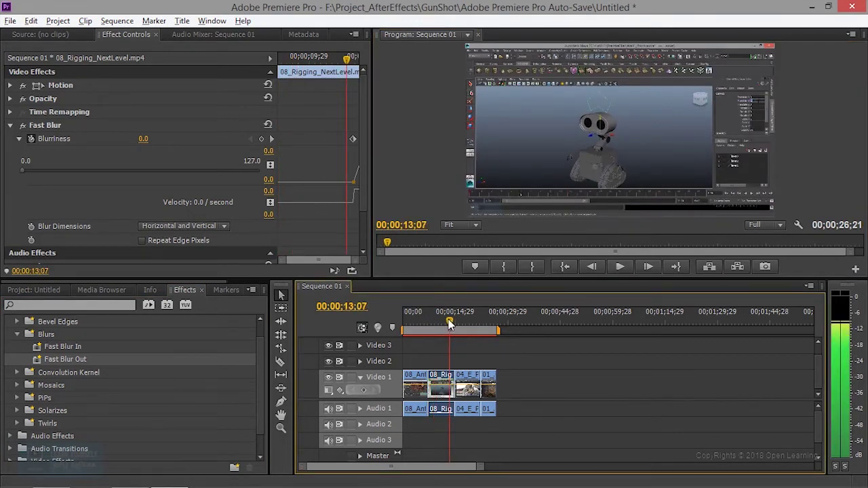
{"action": "left_click", "coordinate": [620, 269]}
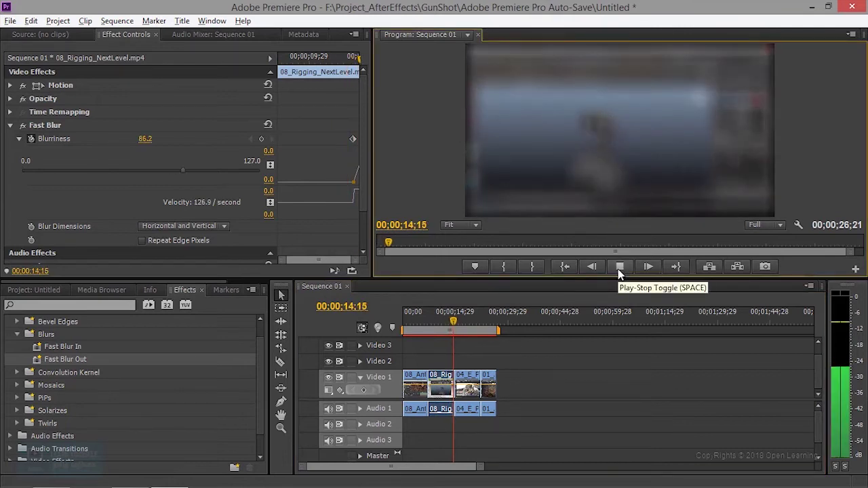
{"action": "left_click", "coordinate": [620, 269]}
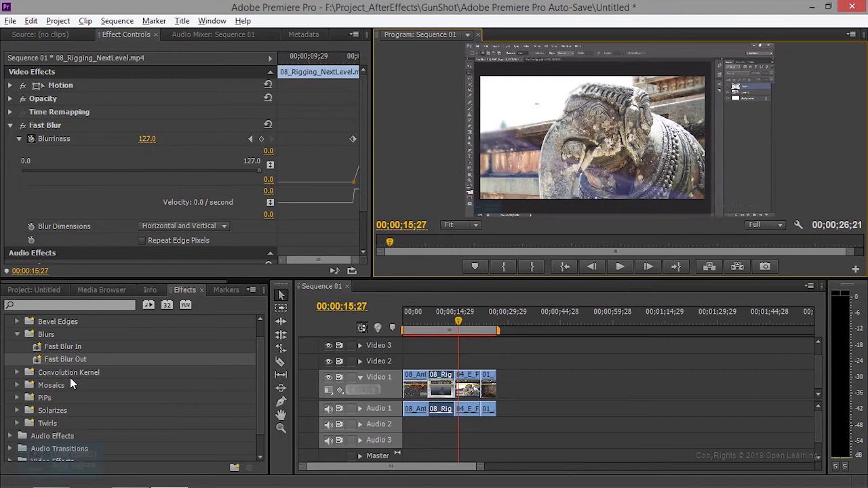
{"action": "left_click", "coordinate": [54, 135]}
{"action": "left_click", "coordinate": [57, 129]}
{"action": "key", "text": "Delete"}
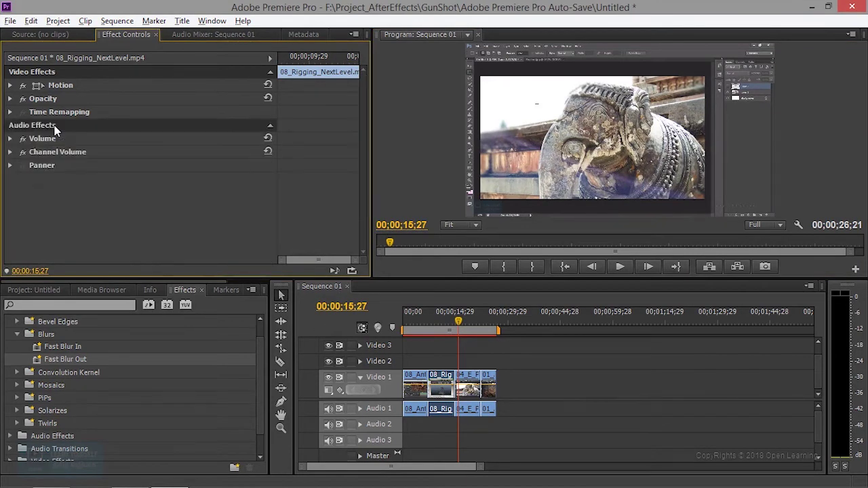
- Apply the Twirl In preset to the 08_Rigging clip and scrub through the twirl's start
{"action": "scroll", "coordinate": [65, 396], "scroll_direction": "down", "scroll_amount": 2}
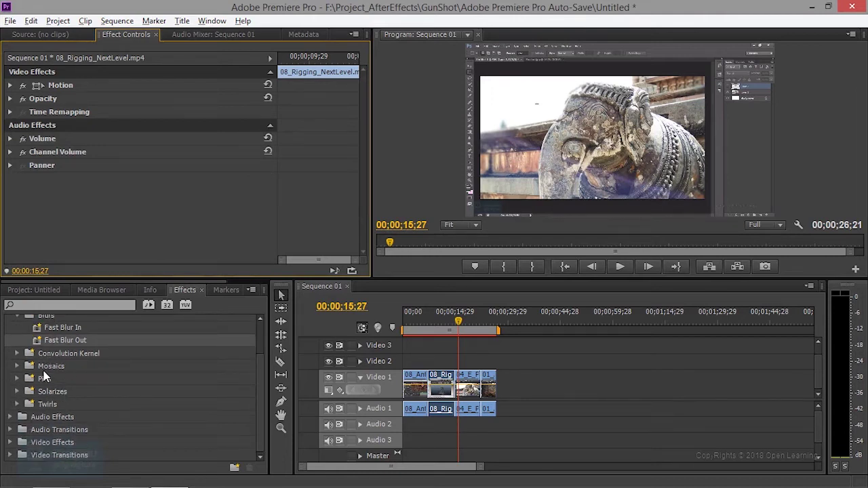
{"action": "left_click", "coordinate": [18, 406]}
{"action": "left_click", "coordinate": [57, 421]}
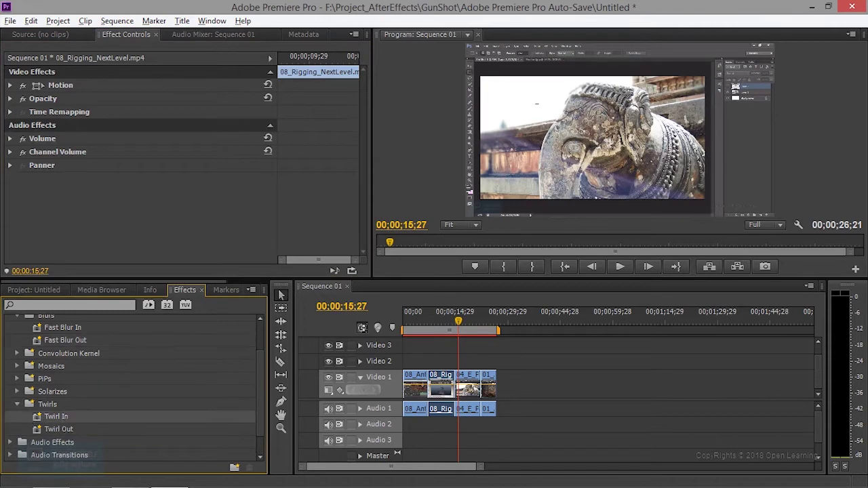
{"action": "left_click_drag", "start_coordinate": [56, 417], "coordinate": [441, 386]}
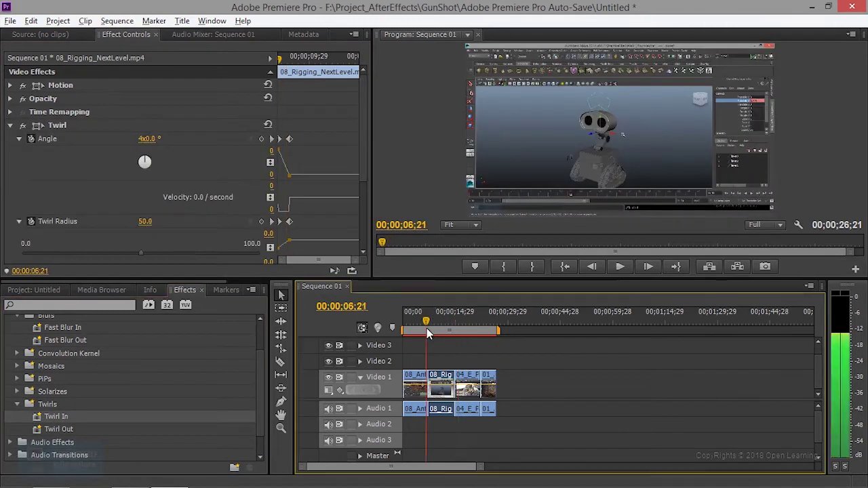
{"action": "left_click", "coordinate": [425, 329]}
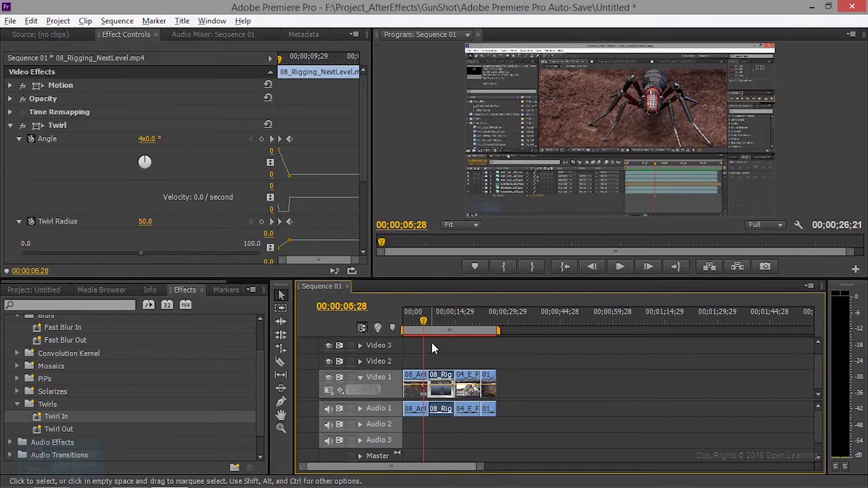
{"action": "left_click", "coordinate": [428, 324]}
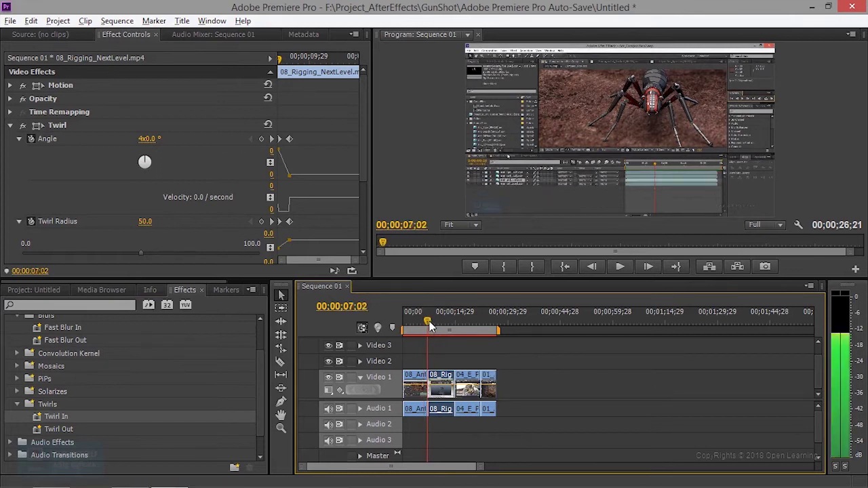
{"action": "left_click_drag", "start_coordinate": [428, 324], "coordinate": [431, 324]}
{"action": "left_click", "coordinate": [620, 267]}
{"action": "left_click", "coordinate": [620, 267]}
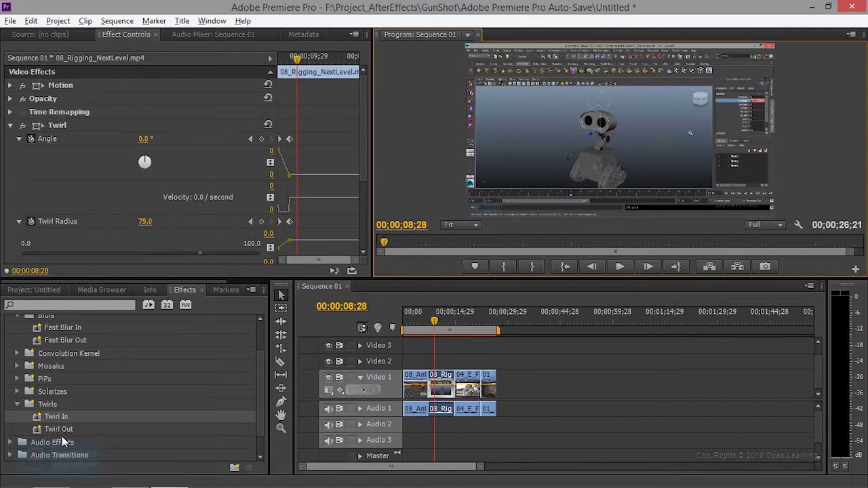
- Expand Audio Effects in the Effects list, then select the clip's Twirl effect
{"action": "scroll", "coordinate": [63, 442], "scroll_direction": "down", "scroll_amount": 2}
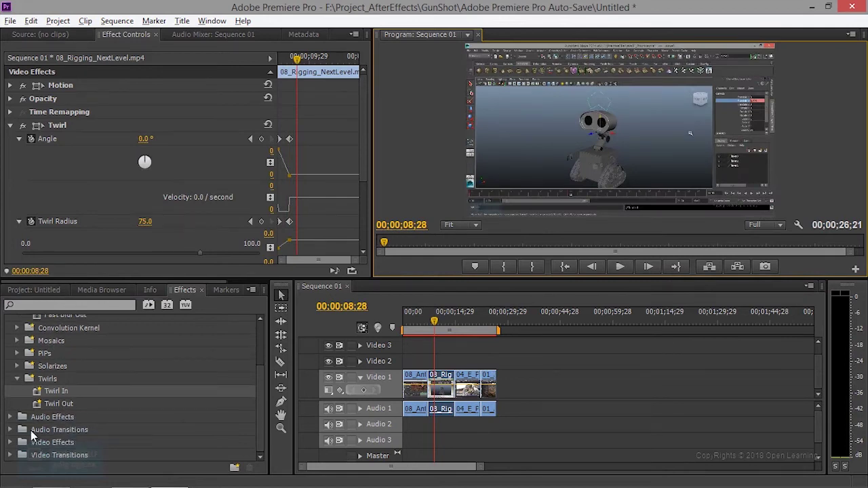
{"action": "left_click", "coordinate": [11, 418]}
{"action": "scroll", "coordinate": [79, 430], "scroll_direction": "down", "scroll_amount": 4}
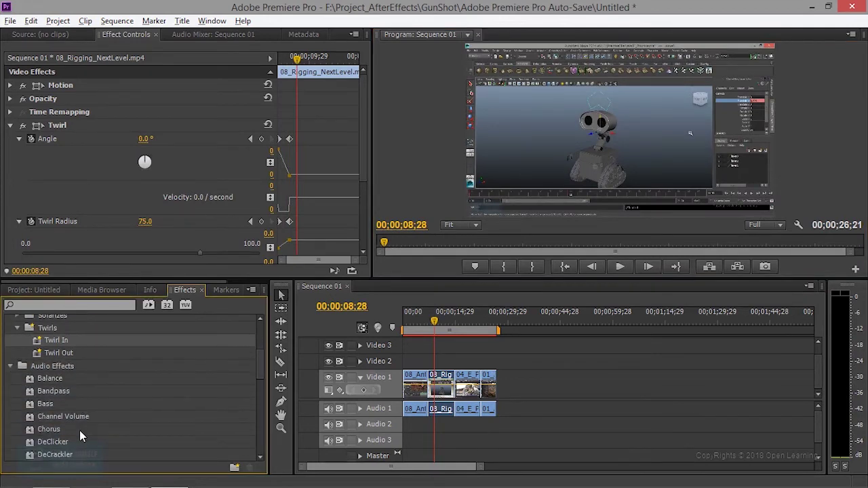
{"action": "scroll", "coordinate": [79, 430], "scroll_direction": "down", "scroll_amount": 4}
{"action": "scroll", "coordinate": [79, 430], "scroll_direction": "down", "scroll_amount": 3}
{"action": "scroll", "coordinate": [80, 430], "scroll_direction": "down", "scroll_amount": 3}
{"action": "scroll", "coordinate": [79, 430], "scroll_direction": "down", "scroll_amount": 3}
{"action": "scroll", "coordinate": [80, 430], "scroll_direction": "down", "scroll_amount": 2}
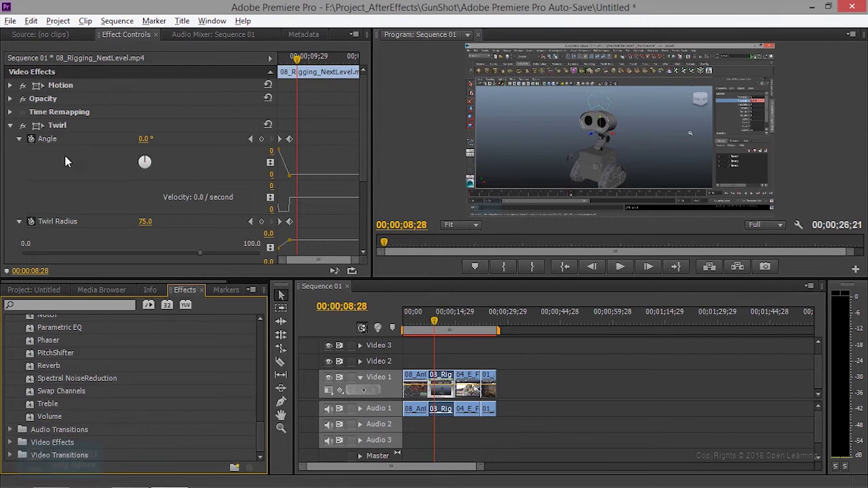
{"action": "left_click", "coordinate": [61, 126]}
- Delete Twirl from 08_Rigging, replay the cut, and list the 3D Motion transitions
{"action": "key", "text": "Delete"}
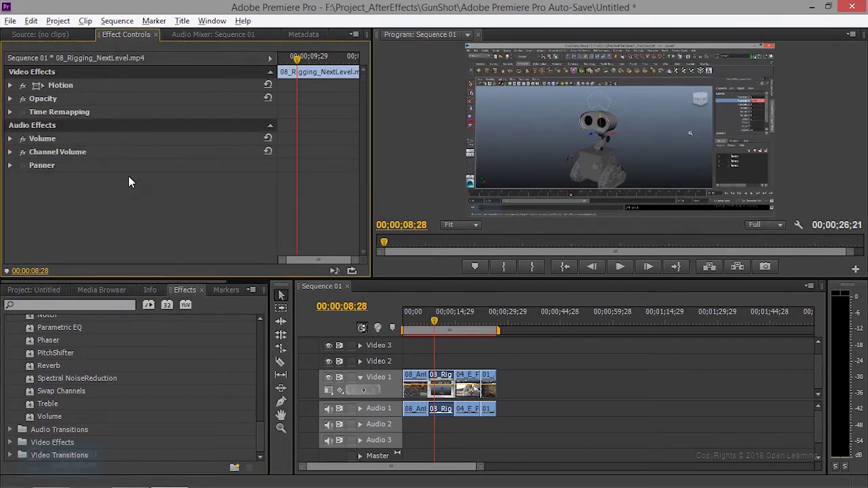
{"action": "left_click", "coordinate": [11, 456]}
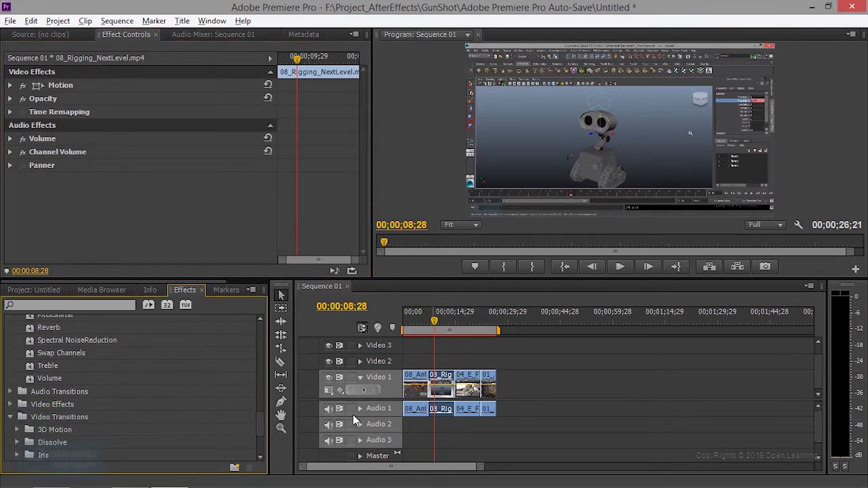
{"action": "left_click_drag", "start_coordinate": [429, 322], "coordinate": [420, 324]}
{"action": "left_click", "coordinate": [612, 264]}
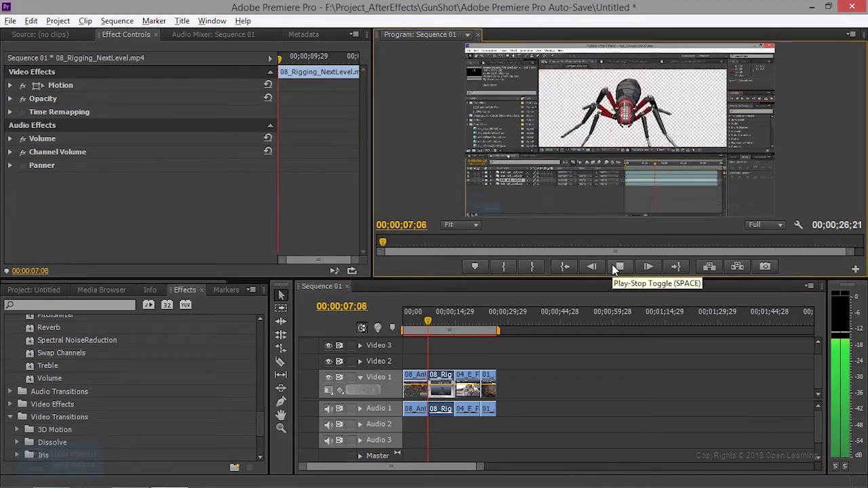
{"action": "left_click", "coordinate": [612, 263]}
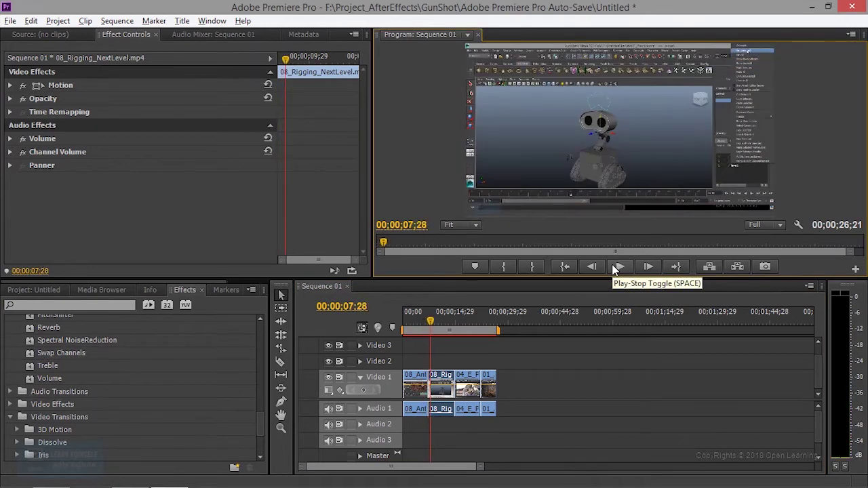
{"action": "left_click", "coordinate": [17, 430]}
{"action": "scroll", "coordinate": [52, 445], "scroll_direction": "down", "scroll_amount": 2}
- Apply the Curtain transition to the cut before 08_Rigging and preview it
{"action": "scroll", "coordinate": [53, 445], "scroll_direction": "down", "scroll_amount": 1}
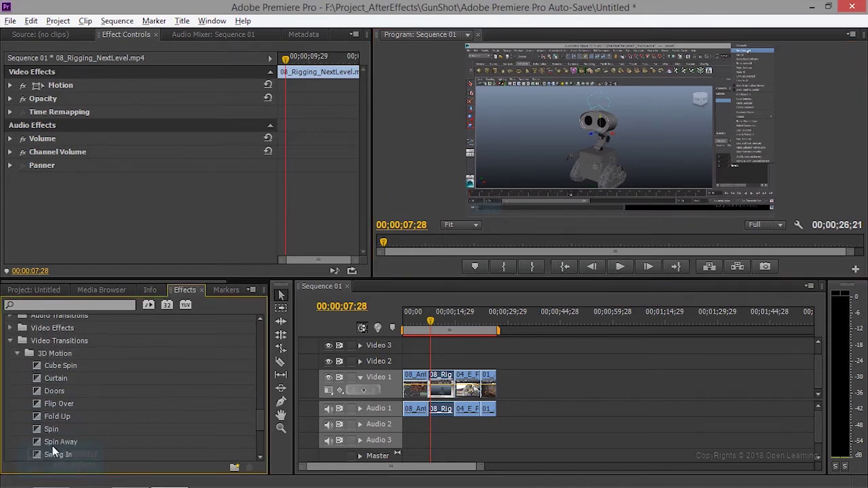
{"action": "left_click", "coordinate": [60, 379]}
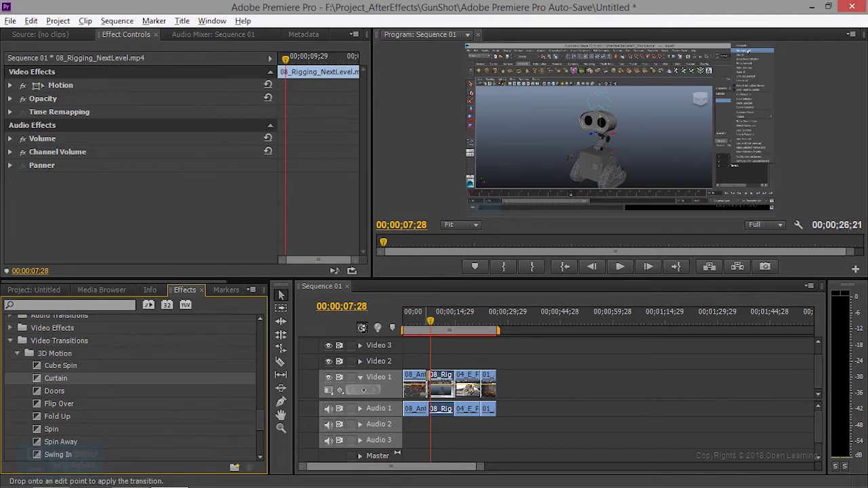
{"action": "left_click_drag", "start_coordinate": [364, 390], "coordinate": [428, 383]}
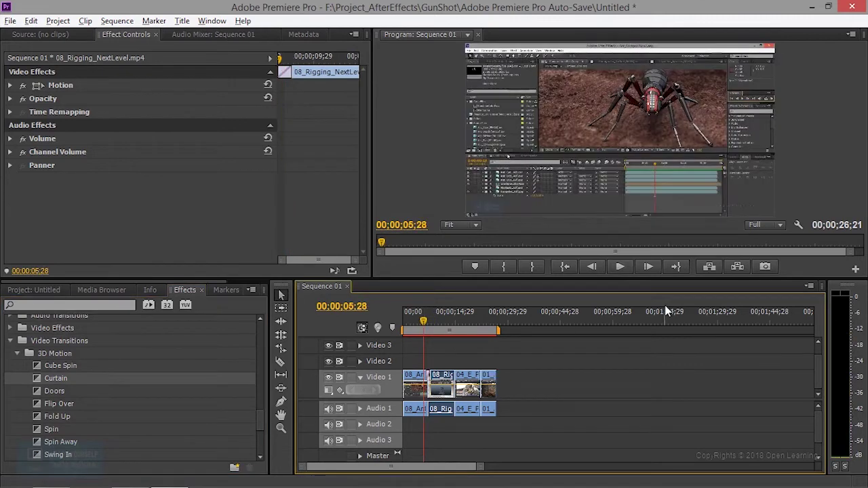
{"action": "left_click", "coordinate": [625, 267]}
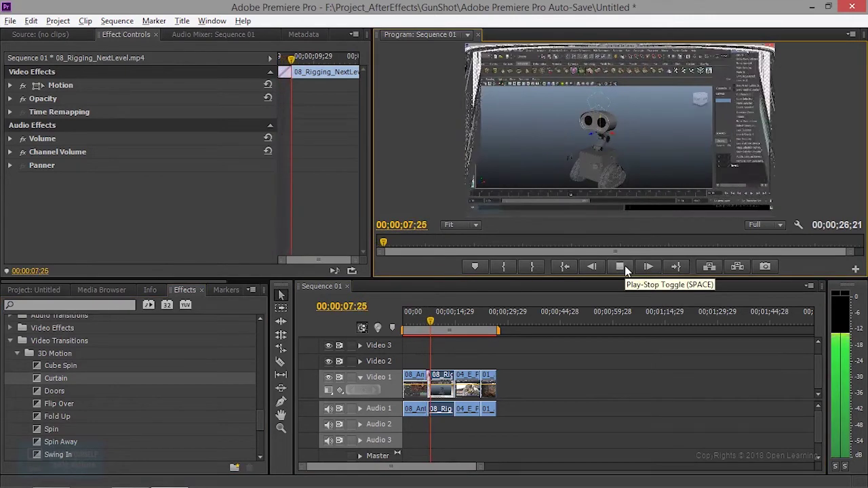
{"action": "left_click", "coordinate": [625, 267]}
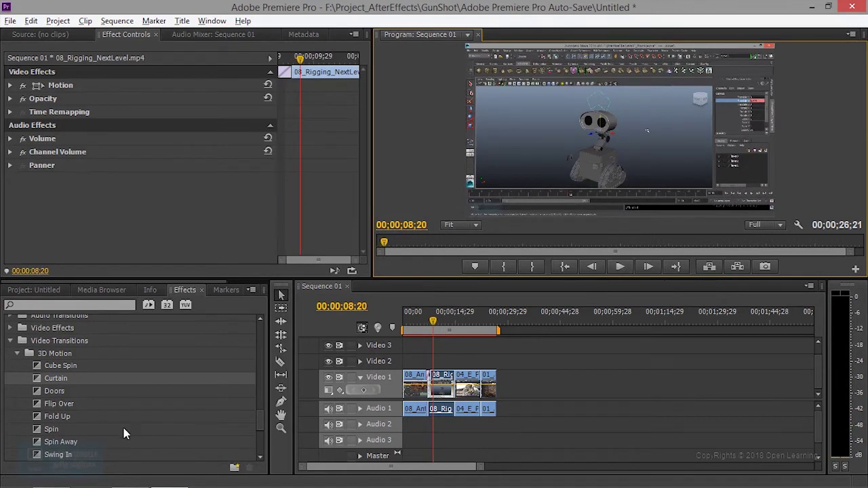
- Replace Curtain with Fold Up on the same cut and play it back
{"action": "left_click", "coordinate": [55, 417]}
{"action": "left_click_drag", "start_coordinate": [429, 383], "coordinate": [428, 383]}
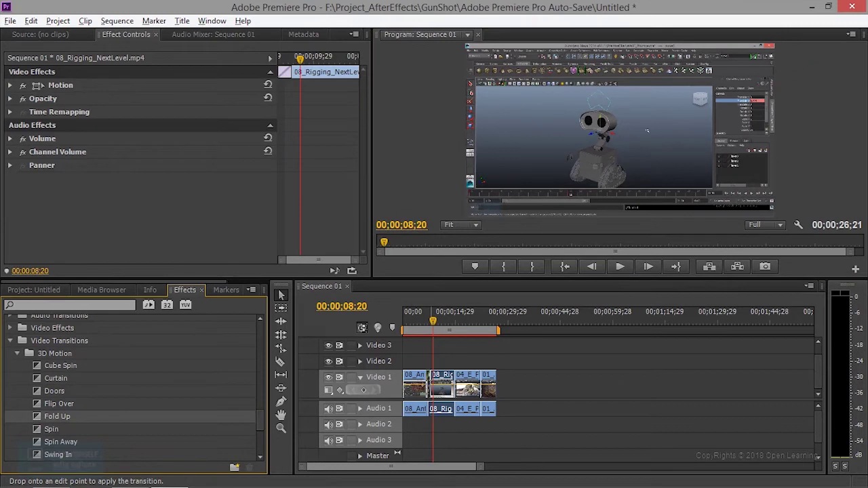
{"action": "left_click", "coordinate": [421, 314]}
{"action": "left_click", "coordinate": [618, 267]}
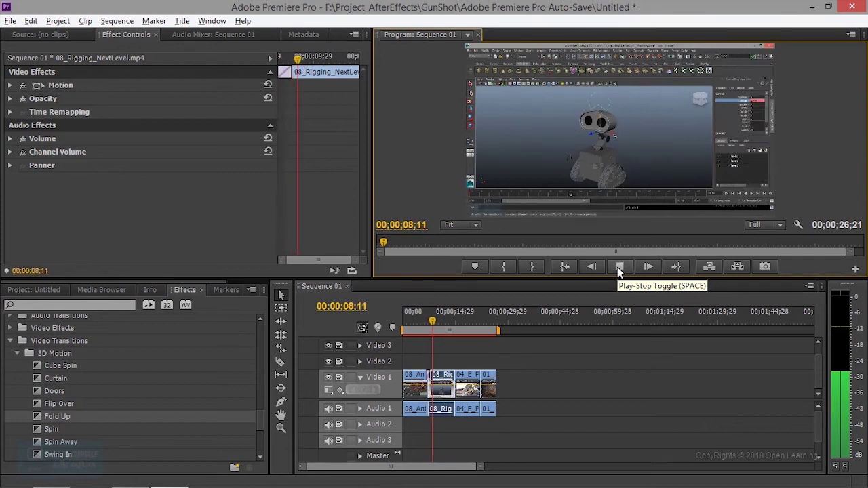
{"action": "left_click", "coordinate": [619, 268]}
{"action": "scroll", "coordinate": [106, 436], "scroll_direction": "down", "scroll_amount": 1}
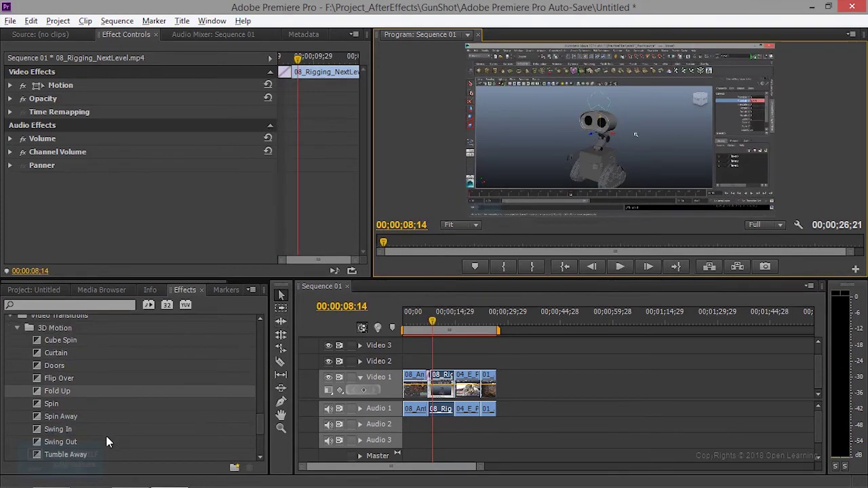
{"action": "scroll", "coordinate": [106, 437], "scroll_direction": "down", "scroll_amount": 2}
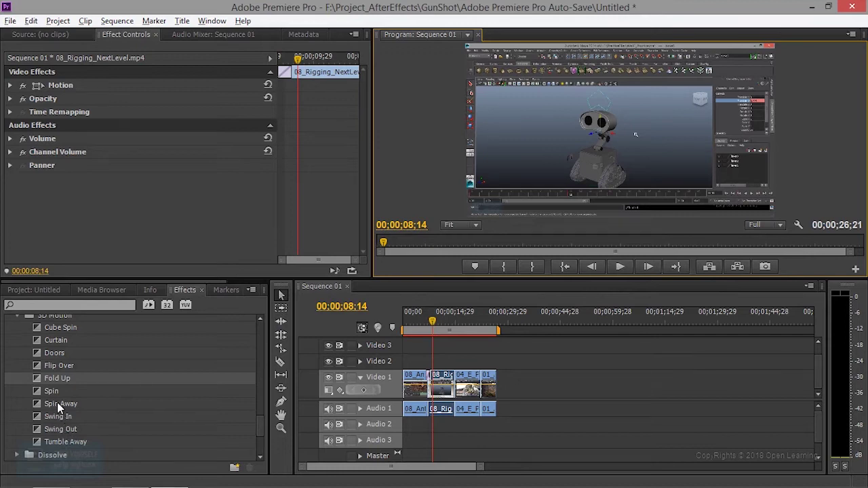
- Apply Swing In to the cut before 08_Rigging and preview it
{"action": "left_click", "coordinate": [58, 417]}
{"action": "left_click_drag", "start_coordinate": [58, 417], "coordinate": [428, 384]}
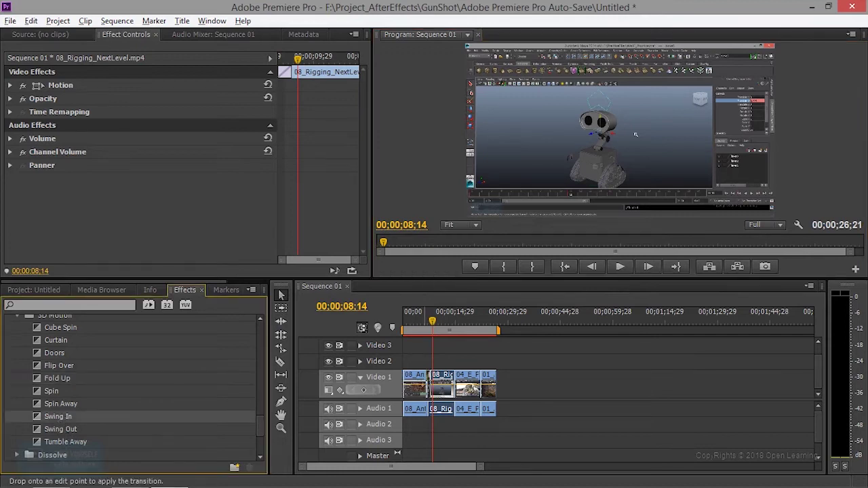
{"action": "left_click_drag", "start_coordinate": [435, 319], "coordinate": [424, 319]}
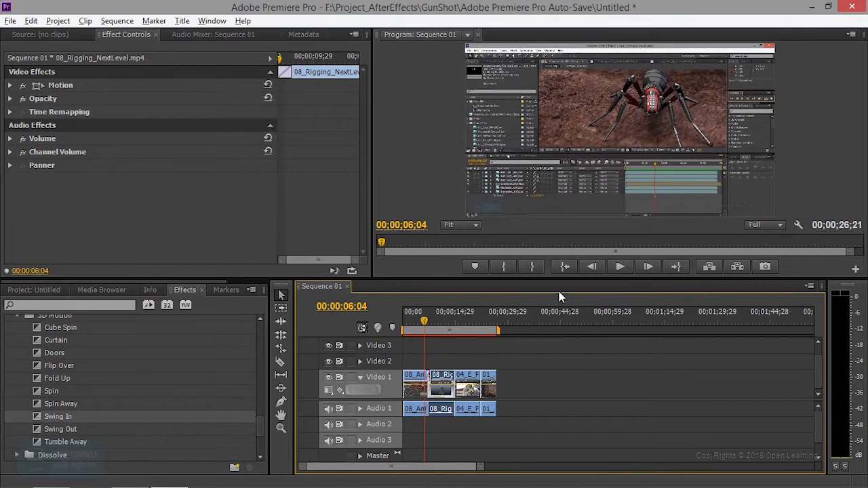
{"action": "left_click", "coordinate": [614, 271]}
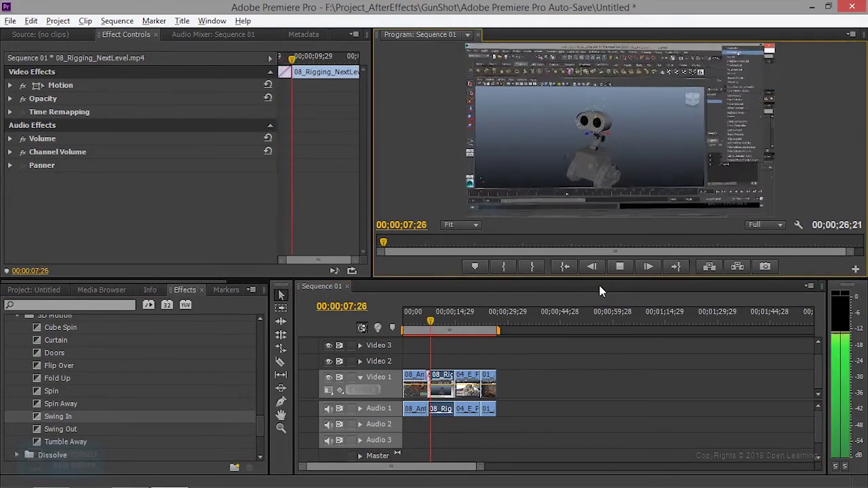
{"action": "key", "text": "space"}
- Expand the Dissolve transitions and select Cross Dissolve
{"action": "scroll", "coordinate": [129, 448], "scroll_direction": "down", "scroll_amount": 2}
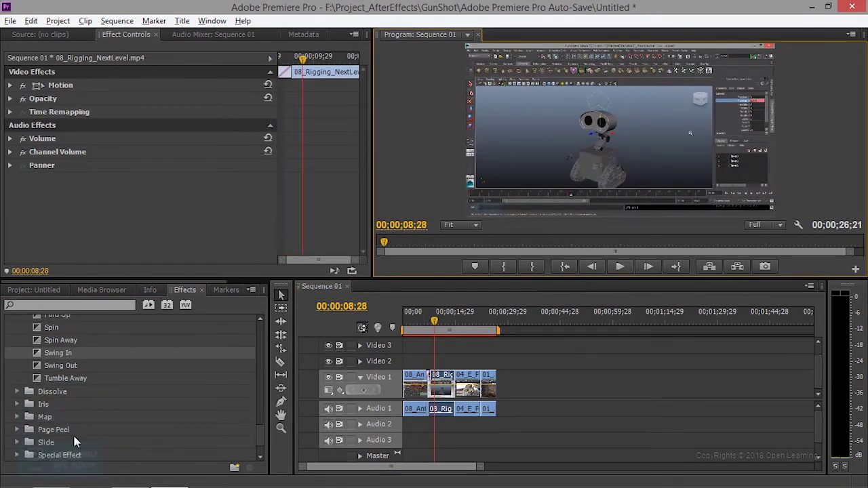
{"action": "left_click", "coordinate": [17, 392]}
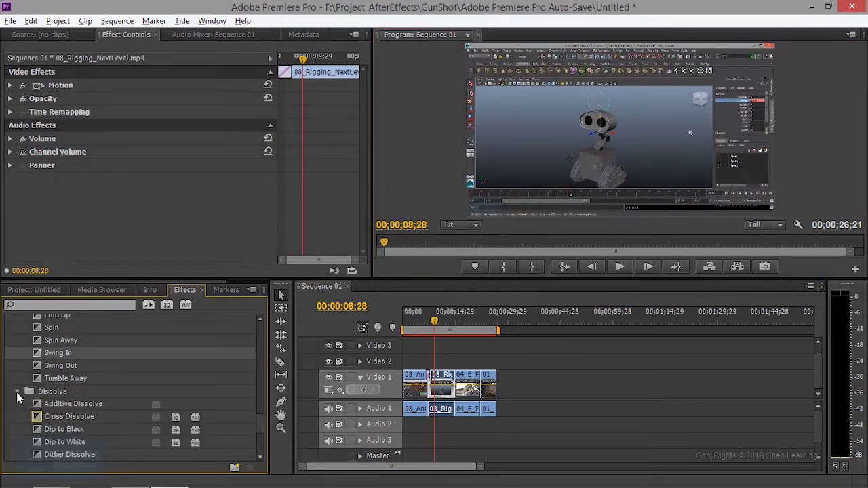
{"action": "left_click", "coordinate": [87, 418]}
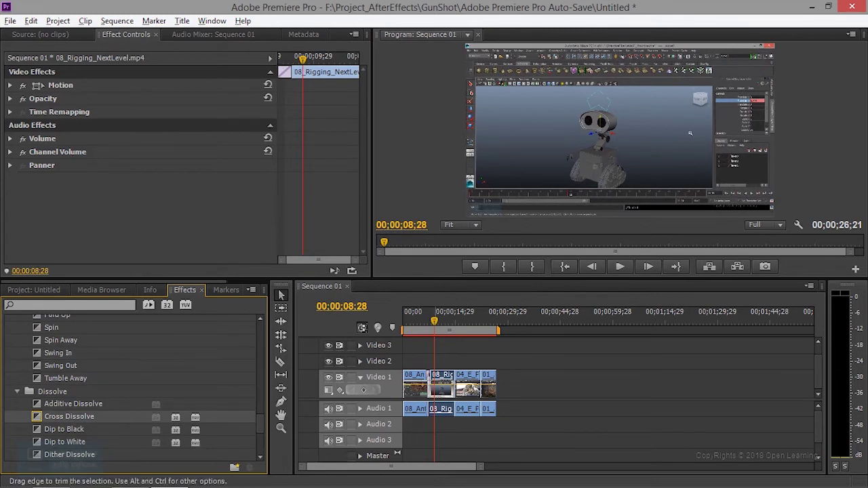
- Preview the Cross Dissolve between 08_AntComposition and 08_Rigging_NextLevel twice
{"action": "left_click_drag", "start_coordinate": [432, 321], "coordinate": [424, 323]}
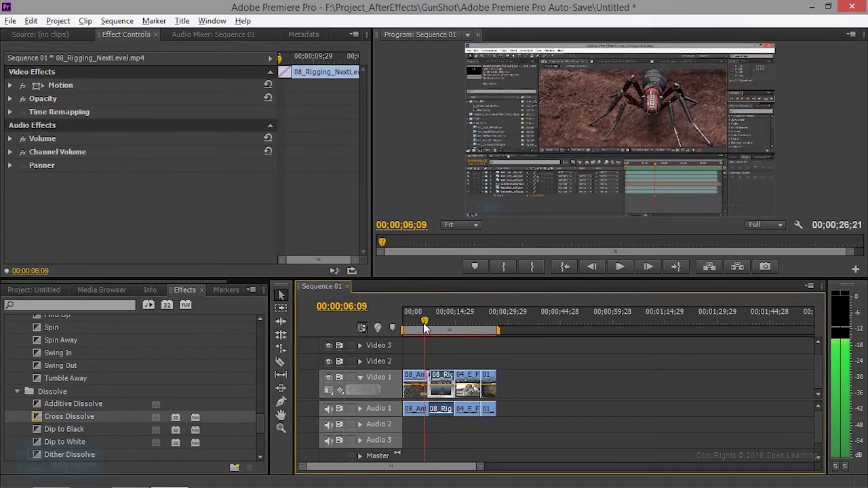
{"action": "left_click", "coordinate": [620, 268]}
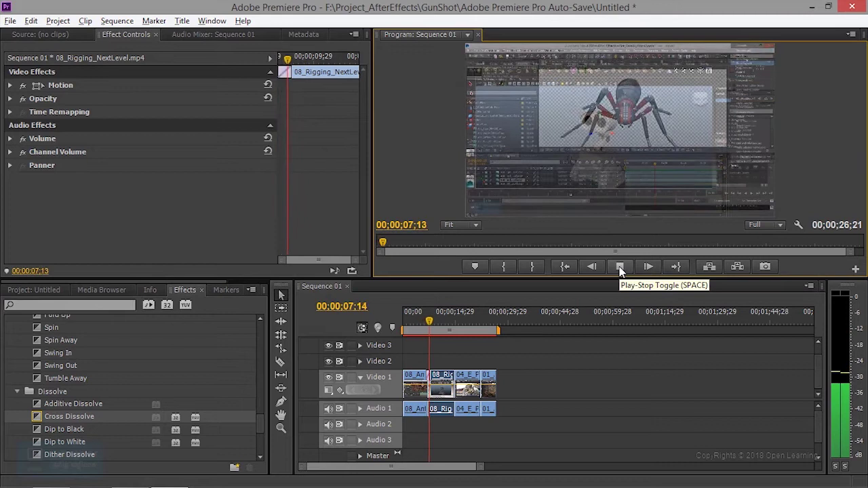
{"action": "left_click", "coordinate": [620, 267]}
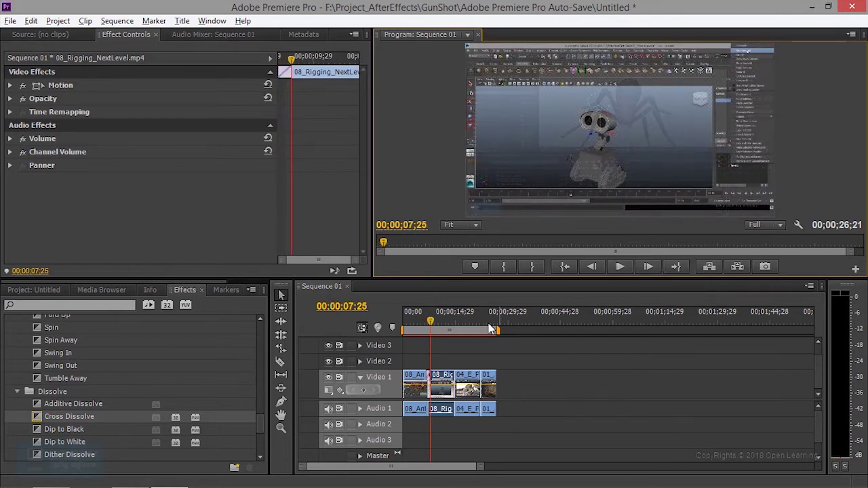
{"action": "left_click_drag", "start_coordinate": [431, 322], "coordinate": [426, 324]}
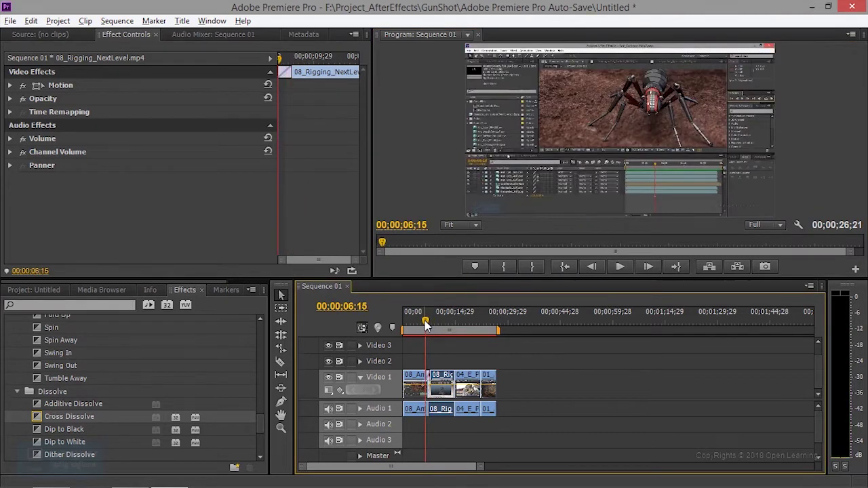
{"action": "left_click", "coordinate": [609, 268]}
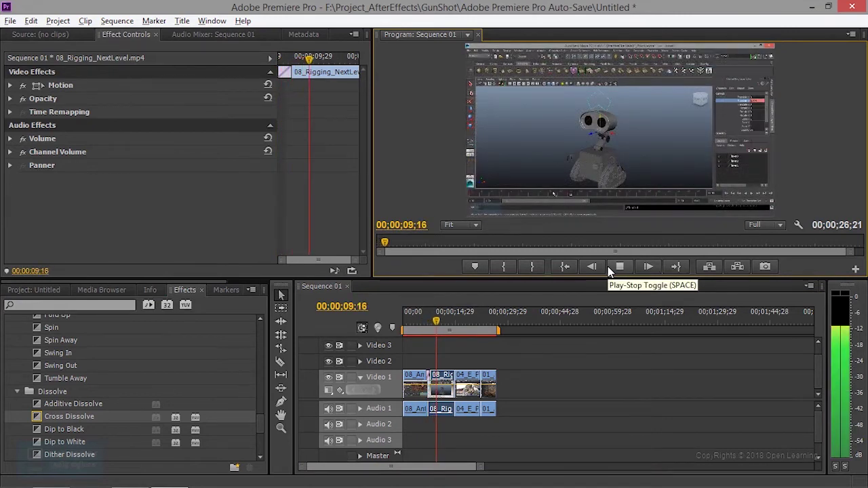
{"action": "left_click", "coordinate": [609, 270]}
- Zoom the timeline in on the transition and select the 08_AntComposition clip
{"action": "left_click_drag", "start_coordinate": [468, 468], "coordinate": [425, 477]}
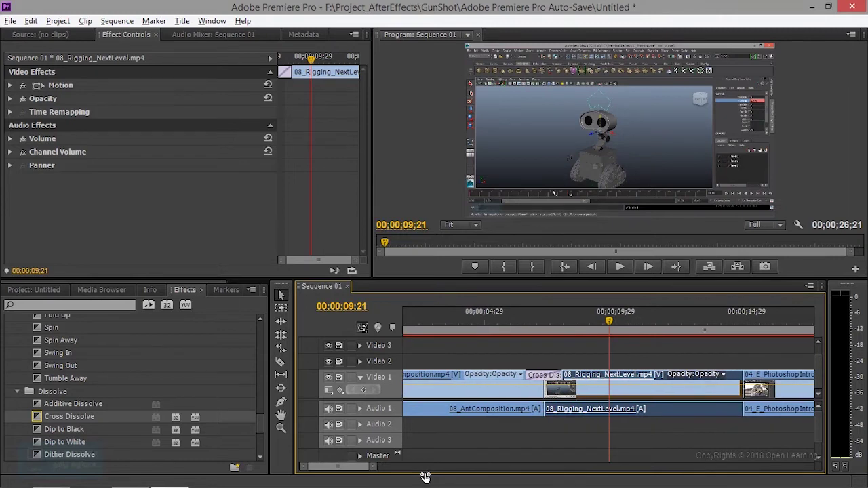
{"action": "left_click_drag", "start_coordinate": [425, 476], "coordinate": [415, 477]}
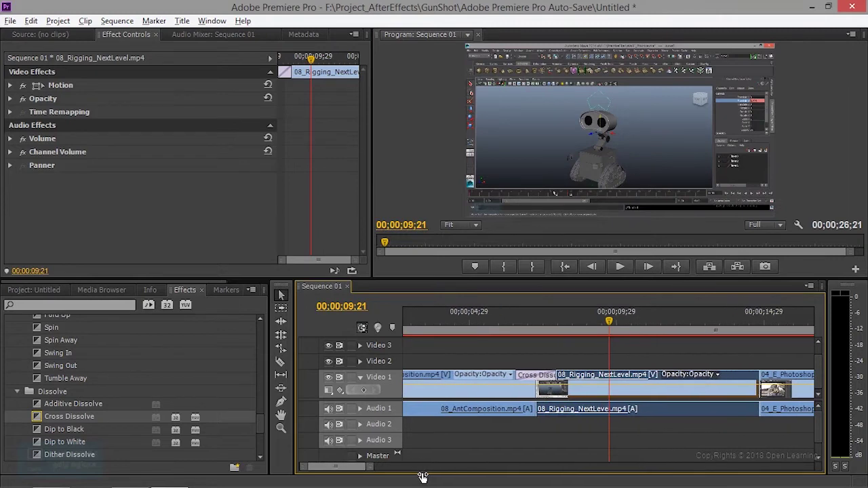
{"action": "left_click", "coordinate": [507, 375]}
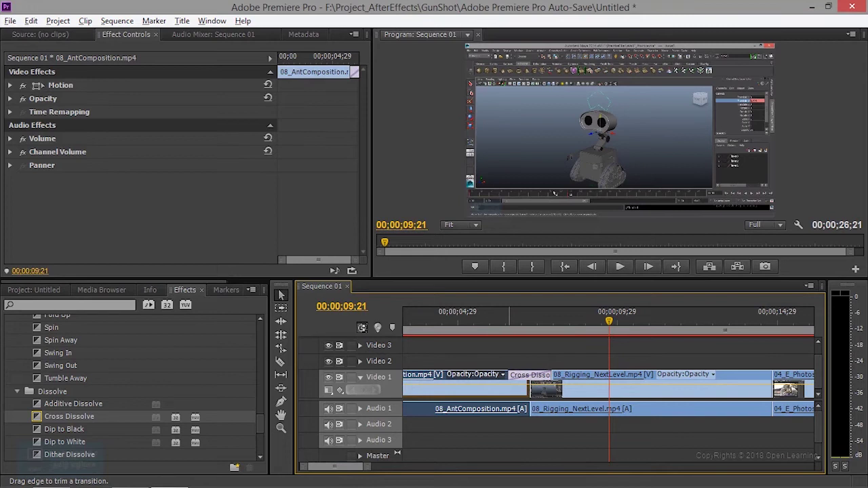
- Trim the Cross Dissolve's leading edge to 00;00;00;22 and move the playhead to 00;00;07;07
{"action": "left_click", "coordinate": [532, 377]}
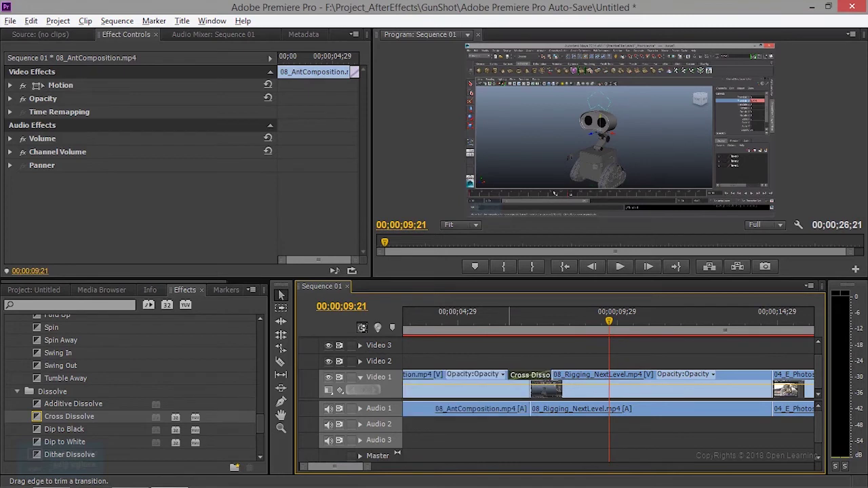
{"action": "mouse_move", "coordinate": [530, 391]}
{"action": "left_mouse_down"}
{"action": "mouse_move", "coordinate": [521, 391]}
{"action": "mouse_move", "coordinate": [559, 406]}
{"action": "left_mouse_up"}
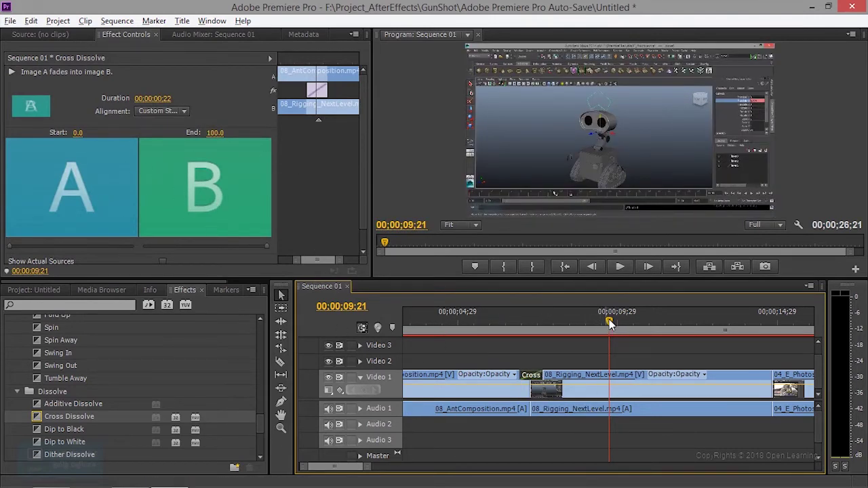
{"action": "left_click_drag", "start_coordinate": [609, 319], "coordinate": [530, 322]}
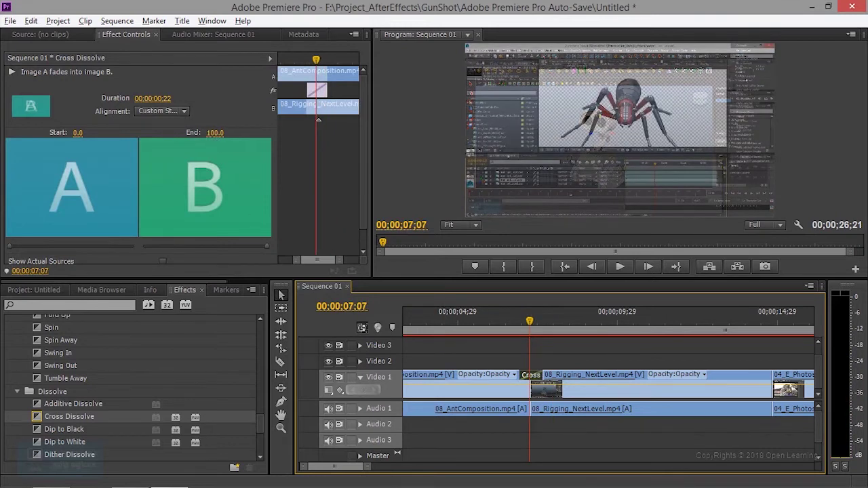
- Set the Cross Dissolve Start and End to 50 and preview the fixed blend
{"action": "left_click", "coordinate": [138, 155]}
{"action": "type", "text": "50"}
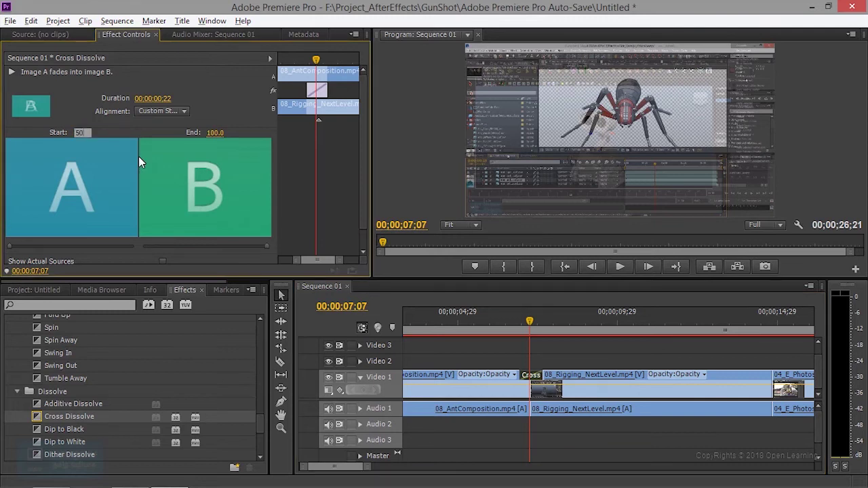
{"action": "key", "text": "Tab"}
{"action": "type", "text": "50"}
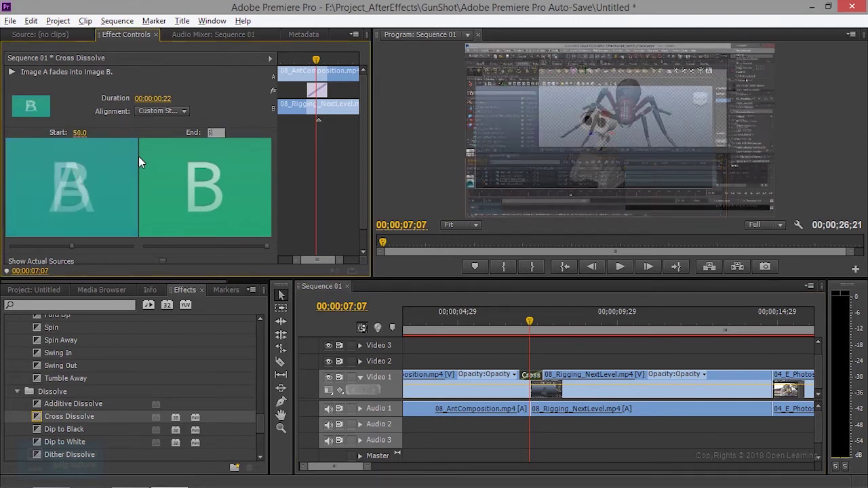
{"action": "key", "text": "Return"}
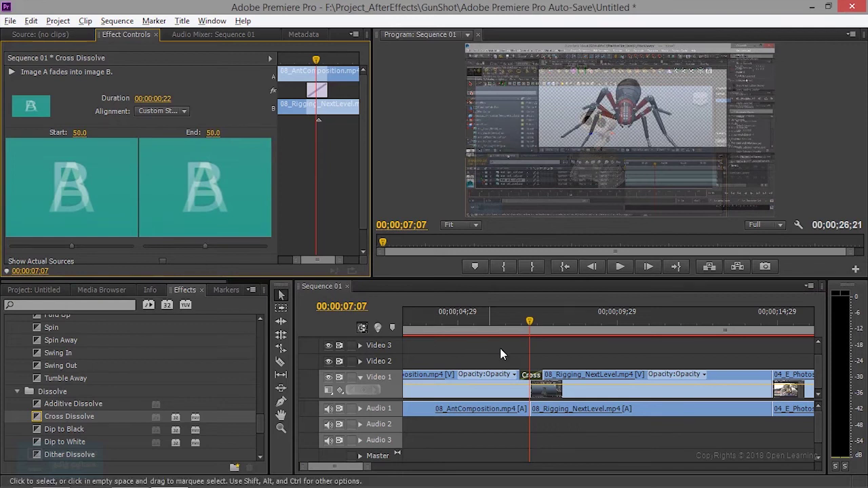
{"action": "left_click_drag", "start_coordinate": [532, 328], "coordinate": [509, 325]}
{"action": "left_click", "coordinate": [620, 269]}
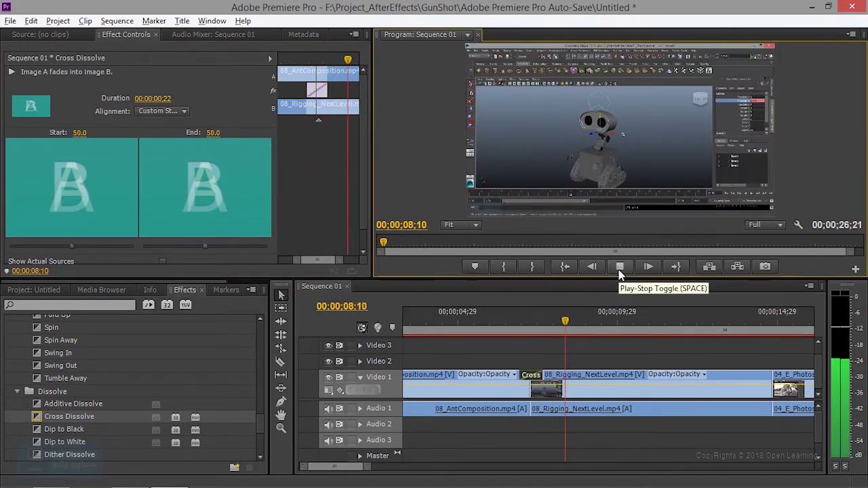
{"action": "left_click", "coordinate": [620, 269]}
{"action": "left_click_drag", "start_coordinate": [489, 327], "coordinate": [442, 328]}
{"action": "left_click", "coordinate": [619, 269]}
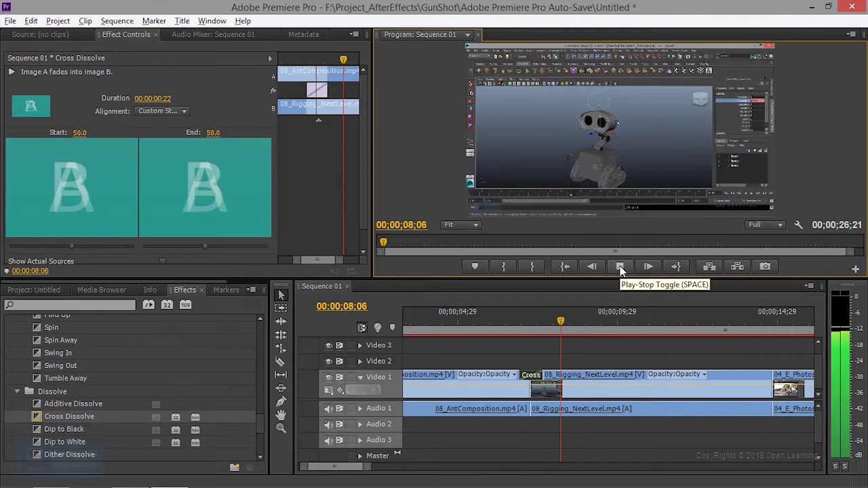
{"action": "left_click", "coordinate": [620, 269]}
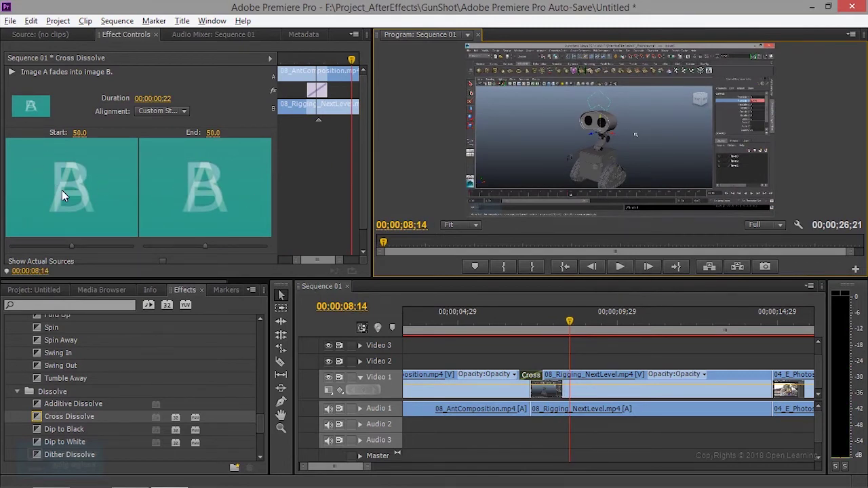
- Restore the Cross Dissolve to Start 0 and End 100 and replay it
{"action": "left_click", "coordinate": [81, 132]}
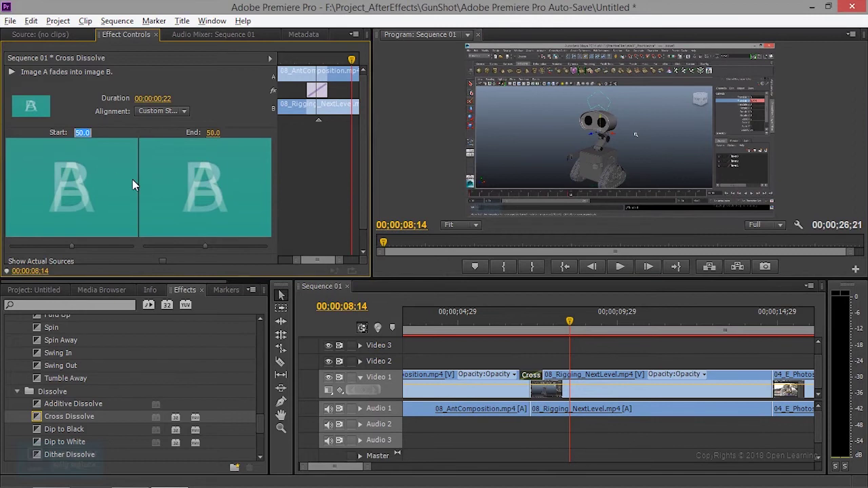
{"action": "type", "text": "0"}
{"action": "key", "text": "Tab"}
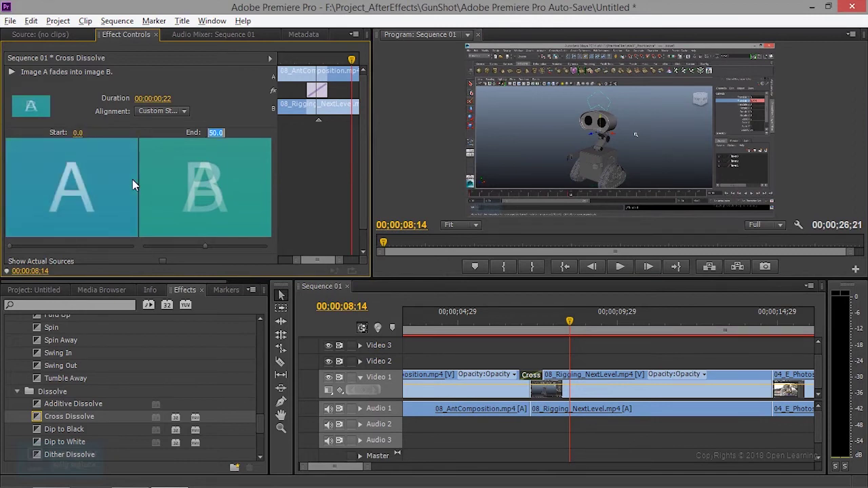
{"action": "type", "text": "5"}
{"action": "key", "text": "BackSpace"}
{"action": "type", "text": "100"}
{"action": "key", "text": "Return"}
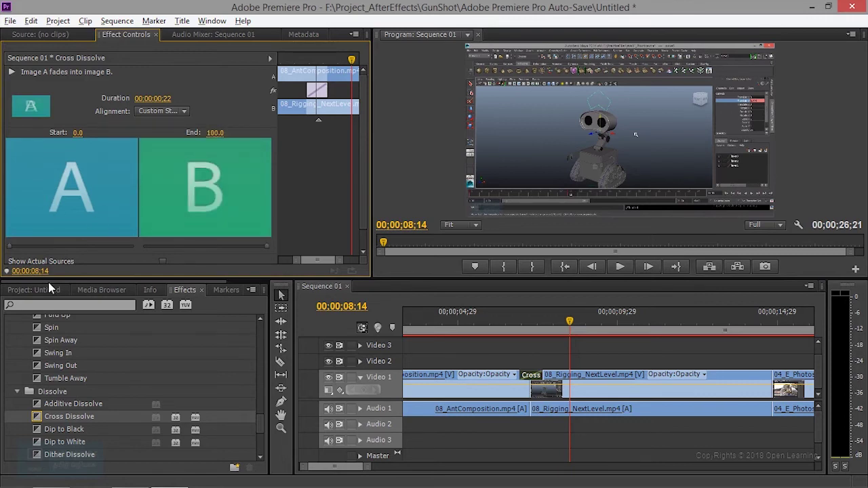
{"action": "left_click_drag", "start_coordinate": [541, 327], "coordinate": [515, 331]}
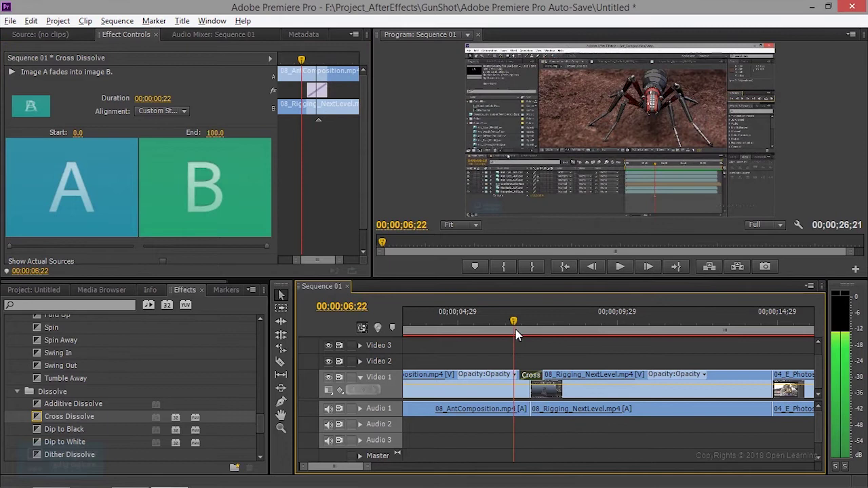
{"action": "left_click", "coordinate": [617, 268]}
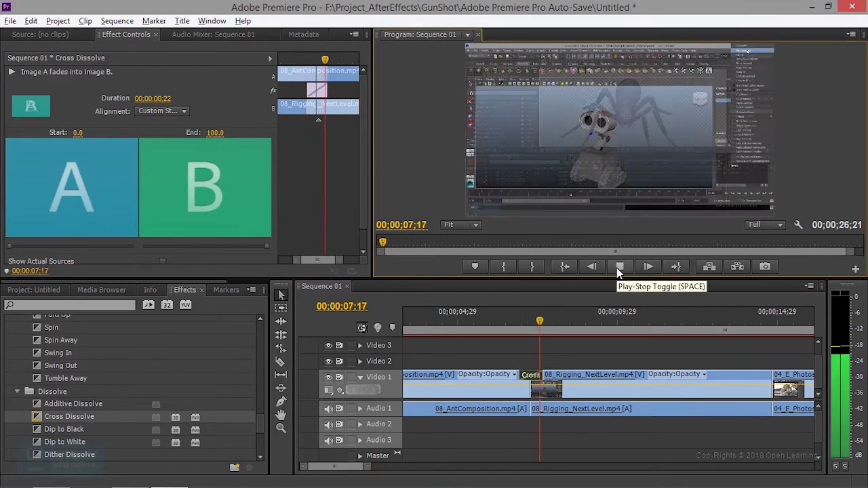
{"action": "left_click", "coordinate": [618, 268]}
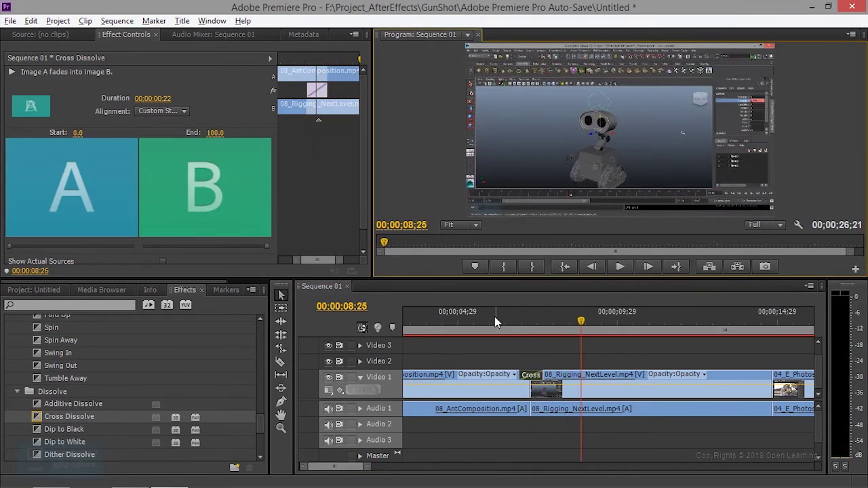
- Move the playhead to 08;05 and select Dip to Black in the Dissolve transitions
{"action": "left_click_drag", "start_coordinate": [494, 317], "coordinate": [559, 288]}
{"action": "scroll", "coordinate": [133, 256], "scroll_direction": "down", "scroll_amount": 1}
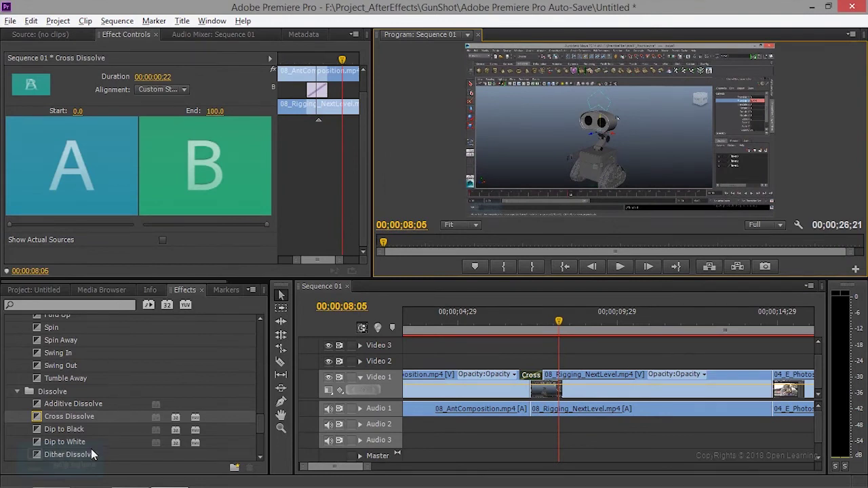
{"action": "scroll", "coordinate": [92, 435], "scroll_direction": "down", "scroll_amount": 1}
{"action": "scroll", "coordinate": [82, 432], "scroll_direction": "down", "scroll_amount": 1}
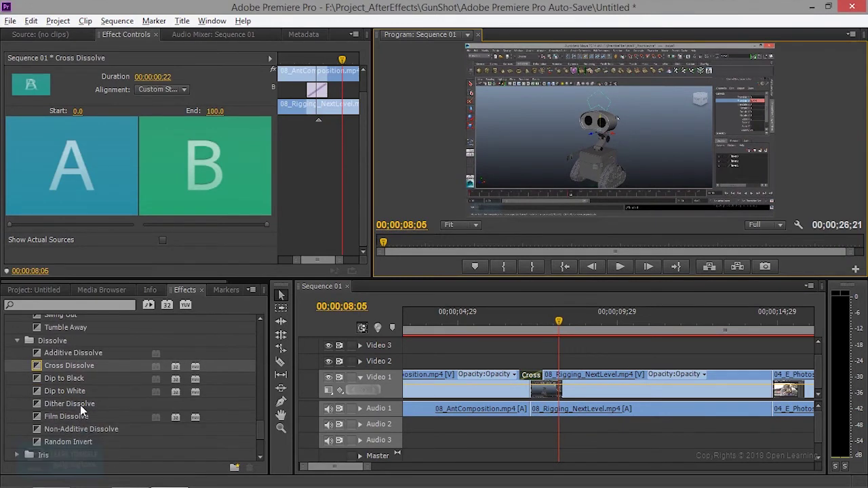
{"action": "left_click", "coordinate": [72, 379]}
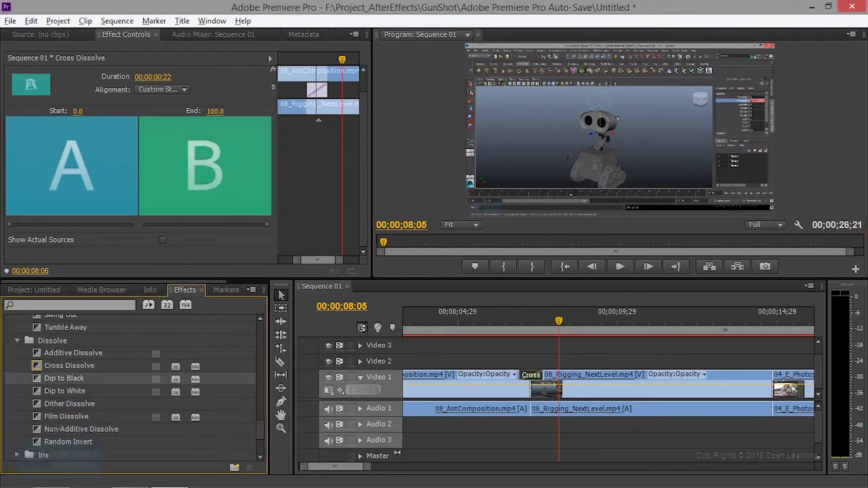
- Place Dip to Black on the first edit point and preview it
{"action": "left_click_drag", "start_coordinate": [71, 379], "coordinate": [543, 388]}
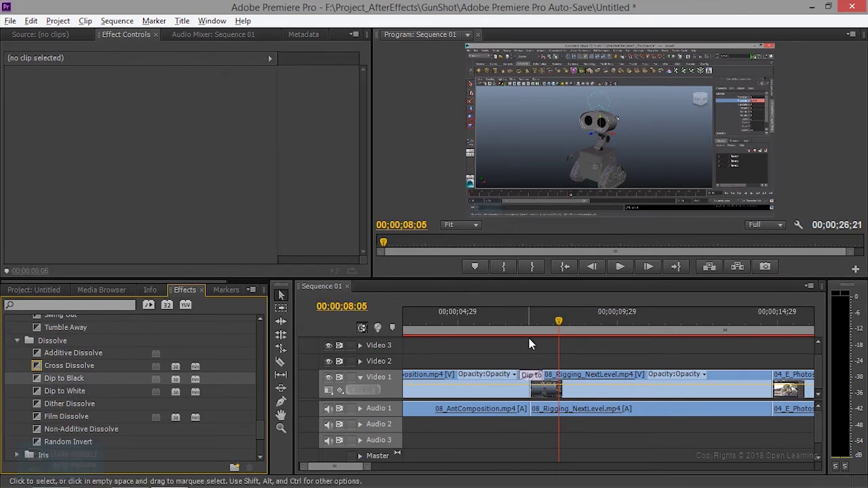
{"action": "left_click", "coordinate": [515, 320]}
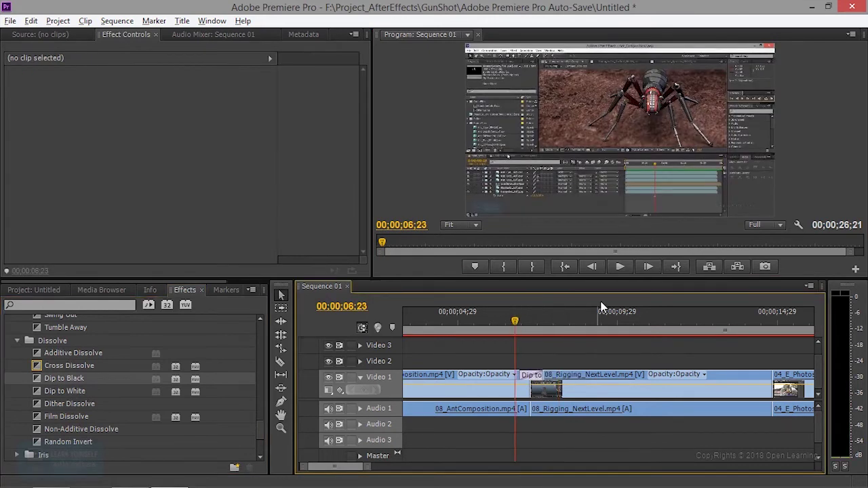
{"action": "left_click", "coordinate": [621, 267]}
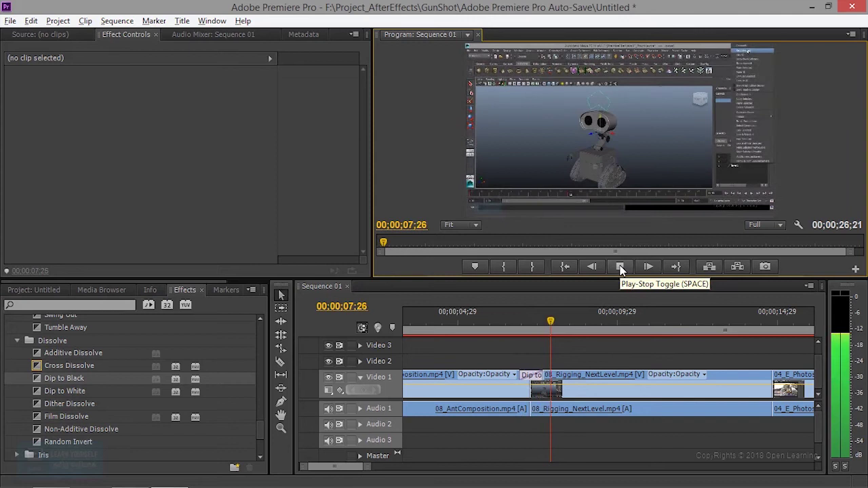
{"action": "left_click", "coordinate": [620, 268]}
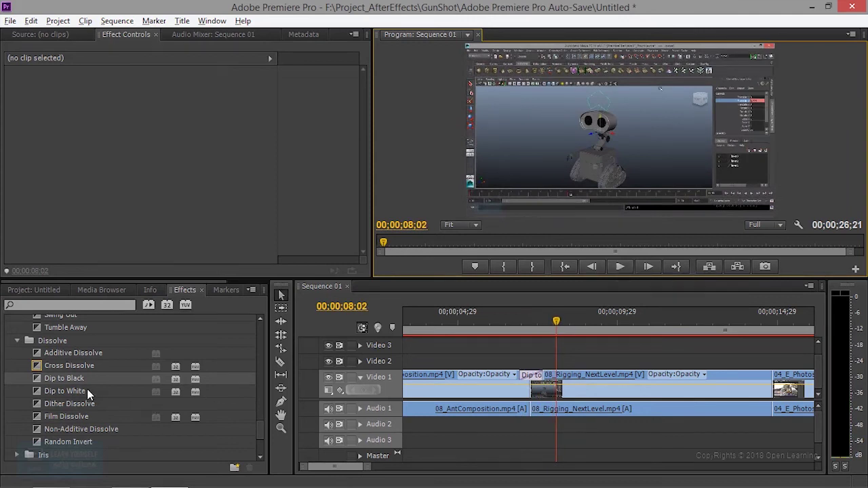
- Try Dip to White, then undo and reapply Dip to Black and play it
{"action": "left_click_drag", "start_coordinate": [89, 396], "coordinate": [542, 385]}
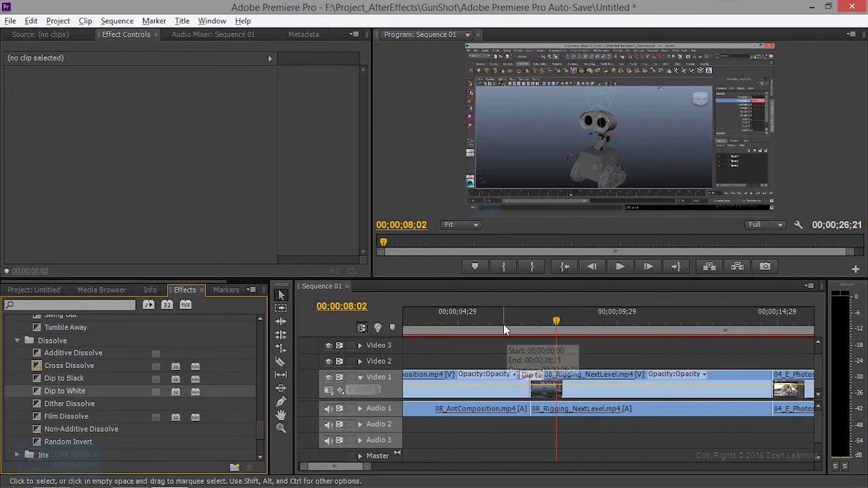
{"action": "left_click", "coordinate": [502, 327]}
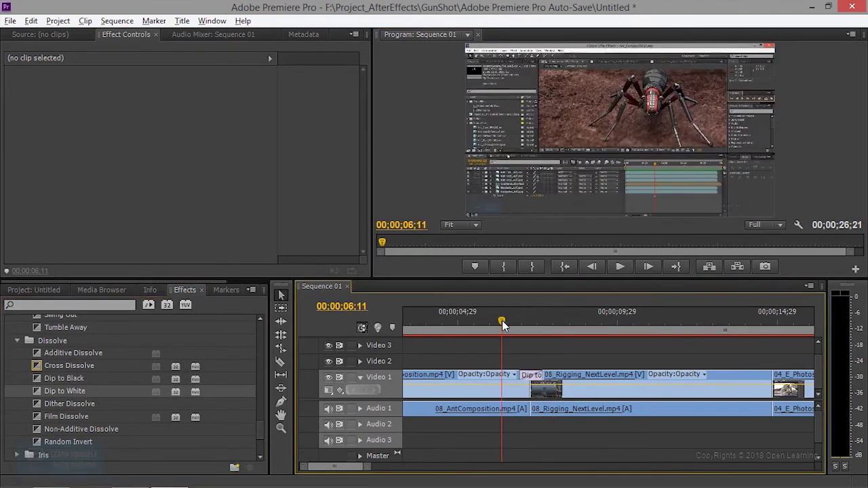
{"action": "left_click", "coordinate": [620, 267]}
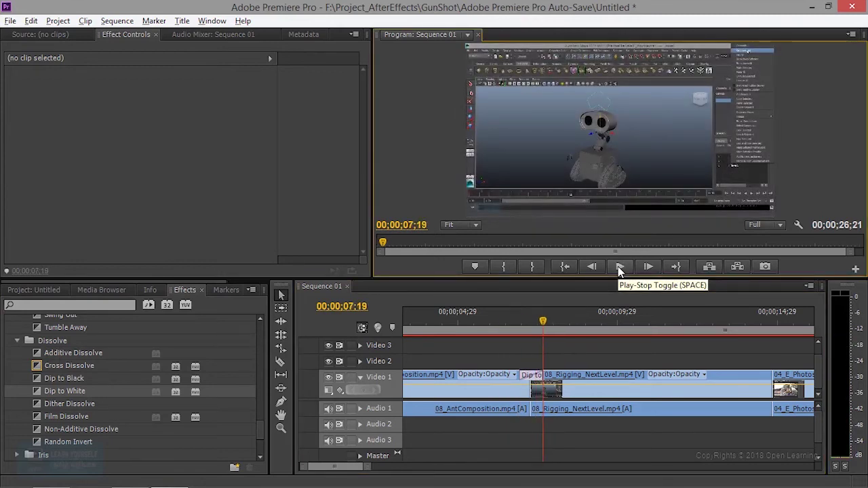
{"action": "key", "text": "ctrl+z"}
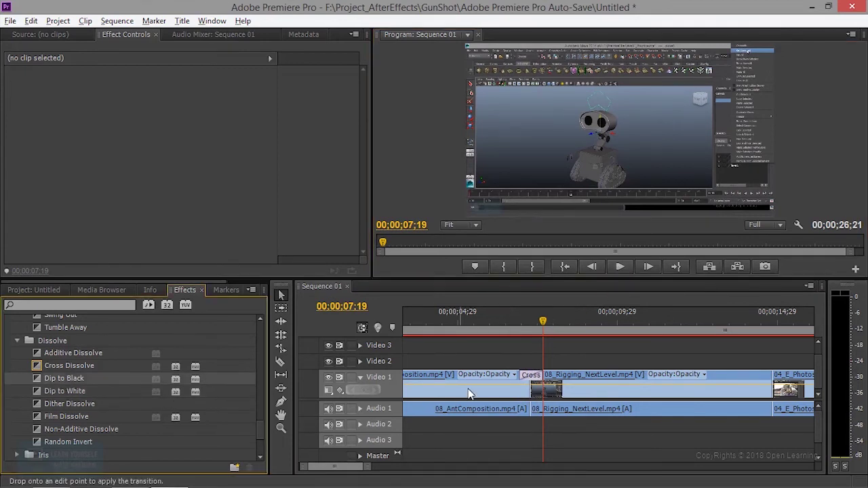
{"action": "left_click_drag", "start_coordinate": [66, 380], "coordinate": [536, 384]}
{"action": "left_click", "coordinate": [517, 317]}
{"action": "key", "text": "space"}
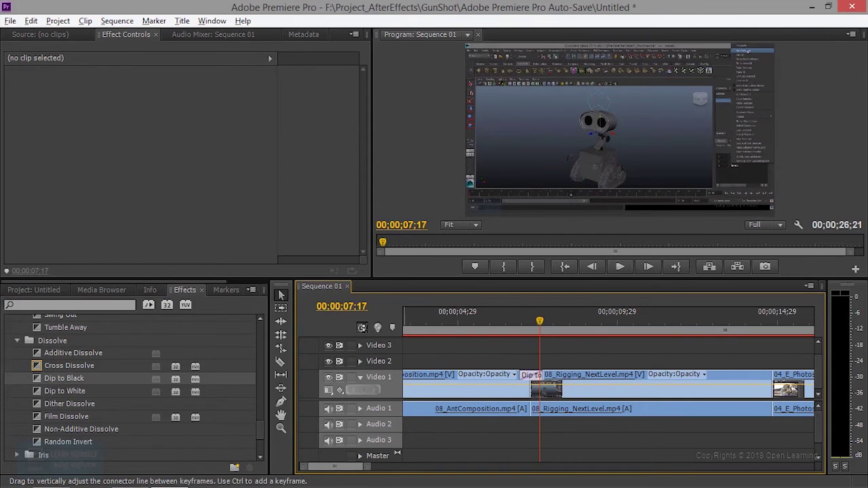
- Place Film Dissolve on the first edit point
{"action": "scroll", "coordinate": [95, 439], "scroll_direction": "down", "scroll_amount": 3}
{"action": "scroll", "coordinate": [95, 438], "scroll_direction": "down", "scroll_amount": 2}
{"action": "scroll", "coordinate": [95, 438], "scroll_direction": "down", "scroll_amount": 1}
{"action": "scroll", "coordinate": [95, 439], "scroll_direction": "down", "scroll_amount": 1}
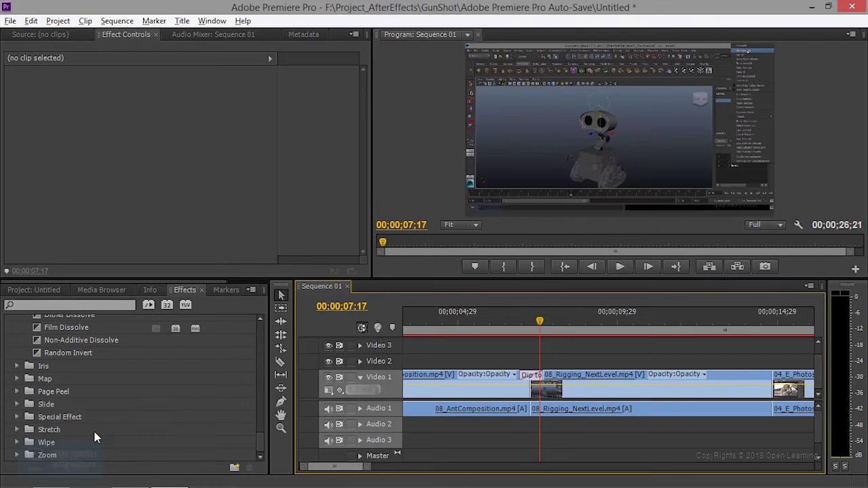
{"action": "scroll", "coordinate": [98, 428], "scroll_direction": "up", "scroll_amount": 4}
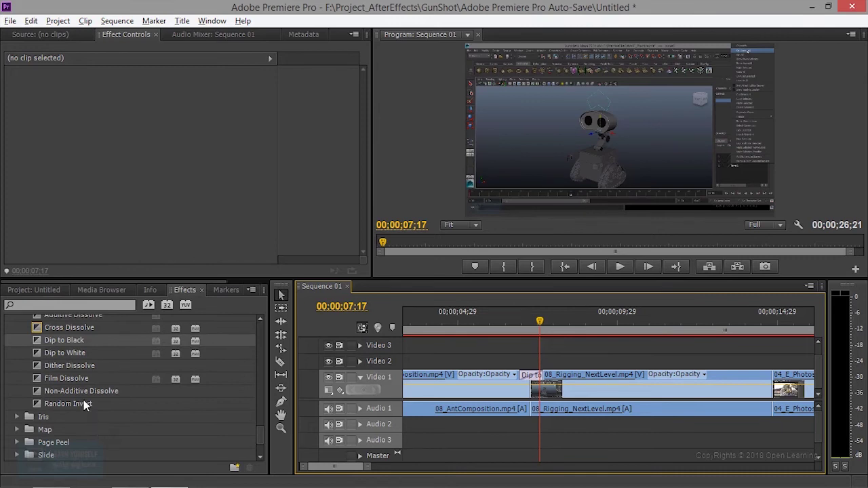
{"action": "left_click_drag", "start_coordinate": [77, 378], "coordinate": [532, 387]}
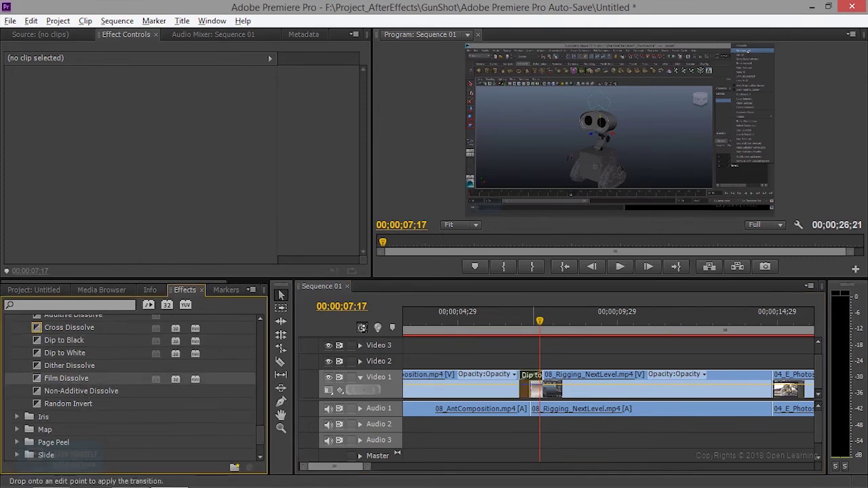
- Preview the Film Dissolve between the first two clips
{"action": "left_click", "coordinate": [516, 319]}
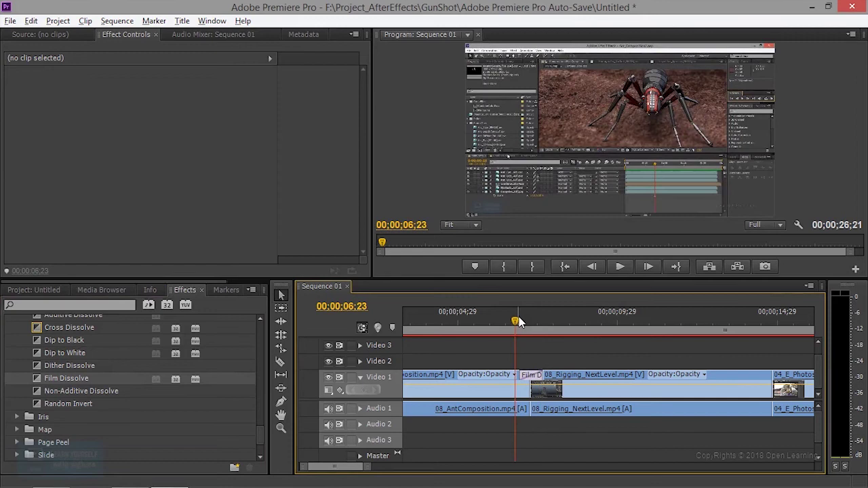
{"action": "key", "text": "space"}
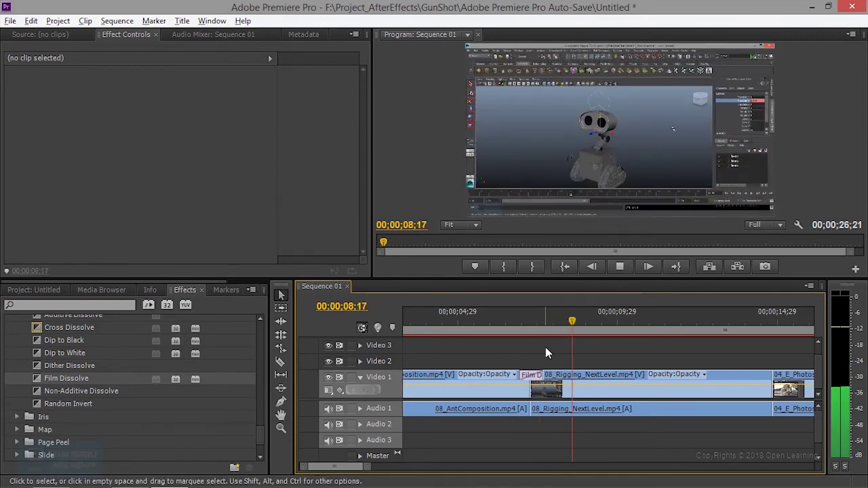
{"action": "scroll", "coordinate": [138, 427], "scroll_direction": "down", "scroll_amount": 2}
{"action": "scroll", "coordinate": [138, 427], "scroll_direction": "up", "scroll_amount": 3}
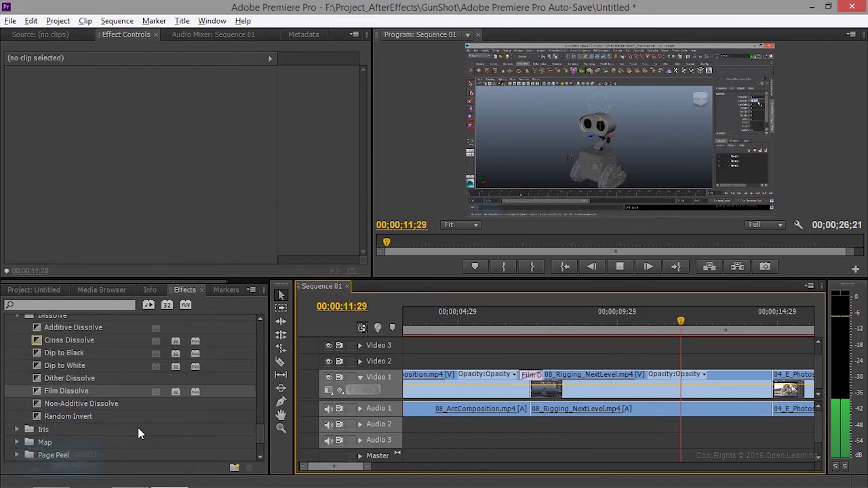
{"action": "key", "text": "space"}
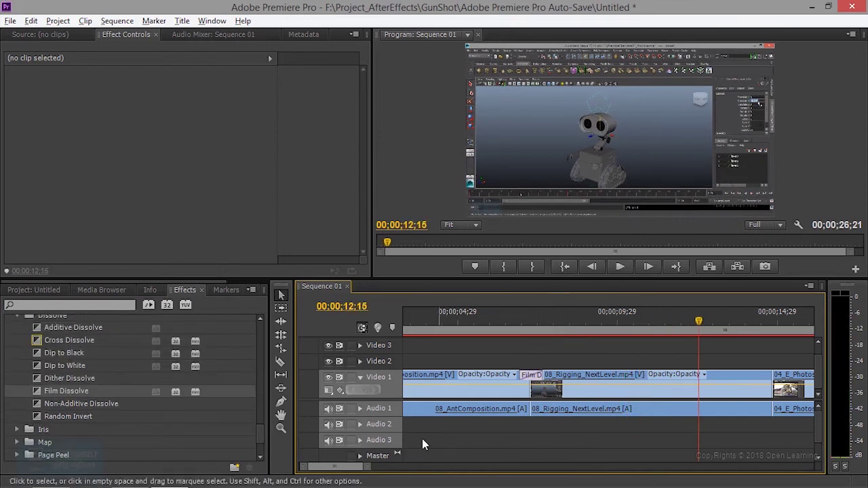
- Zoom the timeline out and expand the Wipe transitions
{"action": "left_click_drag", "start_coordinate": [370, 467], "coordinate": [427, 468]}
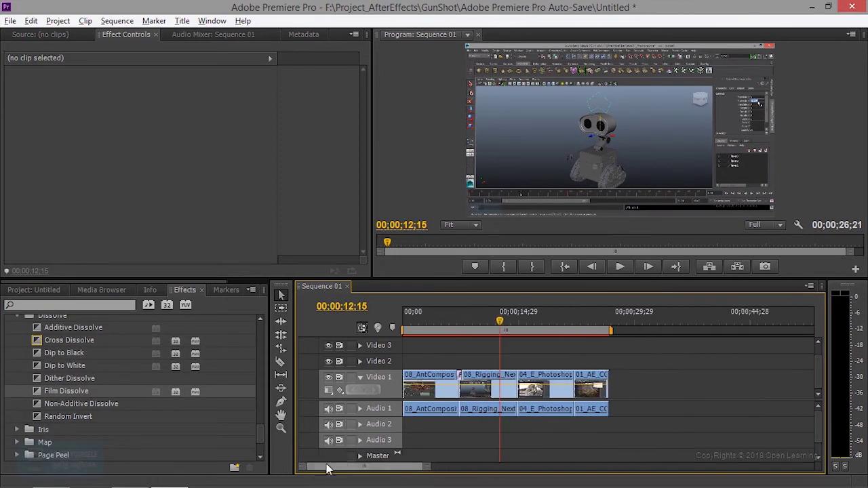
{"action": "scroll", "coordinate": [112, 434], "scroll_direction": "down", "scroll_amount": 3}
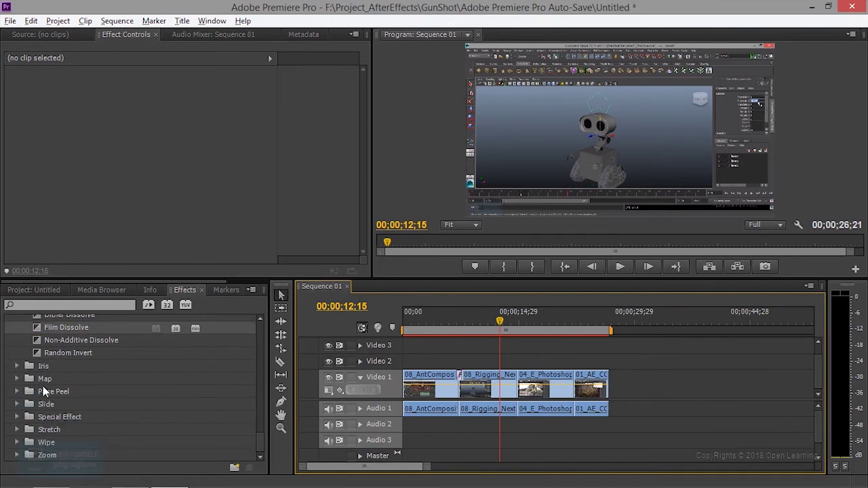
{"action": "left_click", "coordinate": [30, 441]}
- Place Pinwheel between 08_Rigging and 04_E_PhotoshopIntro and preview it
{"action": "left_click_drag", "start_coordinate": [501, 322], "coordinate": [512, 326]}
{"action": "left_click", "coordinate": [619, 266]}
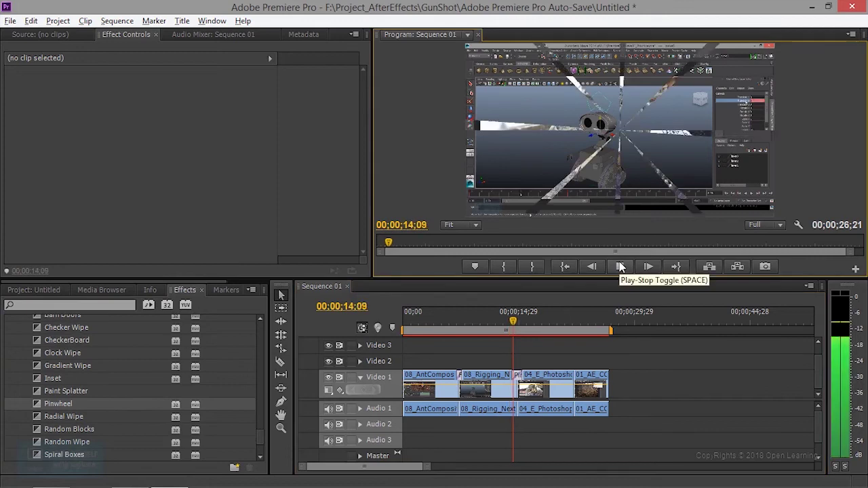
{"action": "left_click", "coordinate": [619, 267]}
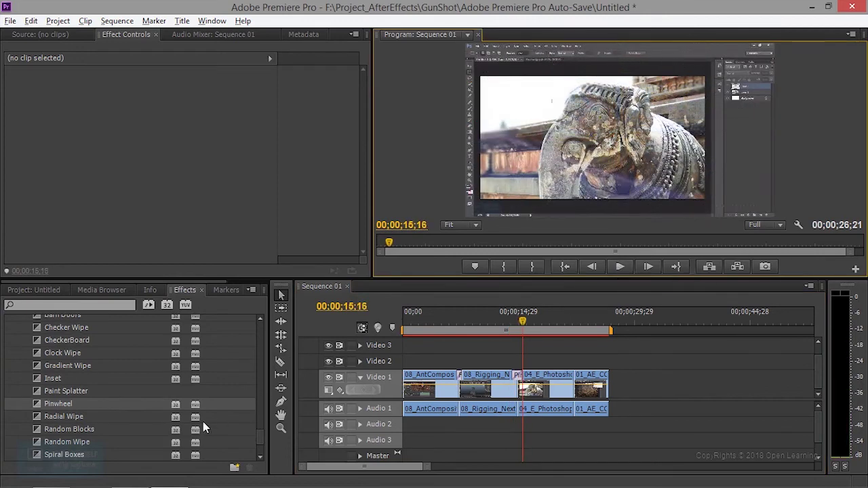
{"action": "scroll", "coordinate": [169, 434], "scroll_direction": "down", "scroll_amount": 4}
{"action": "scroll", "coordinate": [131, 451], "scroll_direction": "up", "scroll_amount": 4}
{"action": "scroll", "coordinate": [131, 451], "scroll_direction": "up", "scroll_amount": 5}
{"action": "scroll", "coordinate": [131, 451], "scroll_direction": "up", "scroll_amount": 3}
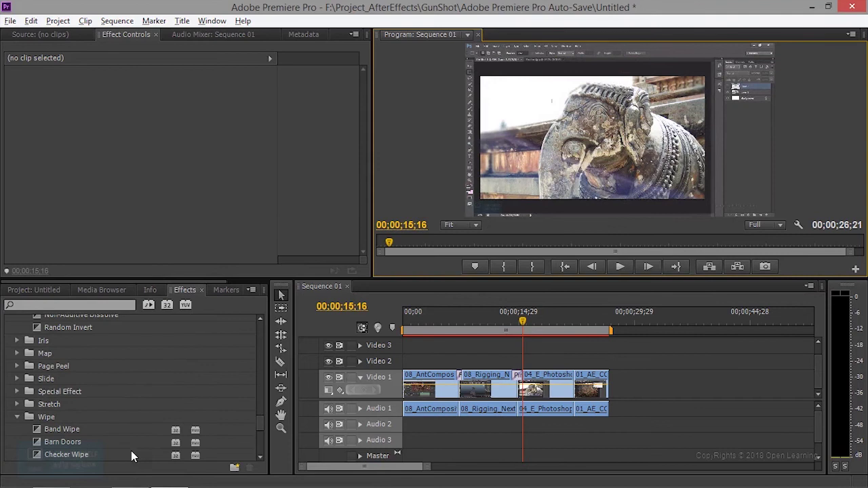
- Replace Pinwheel with Push from the Slide transitions
{"action": "left_click", "coordinate": [18, 379]}
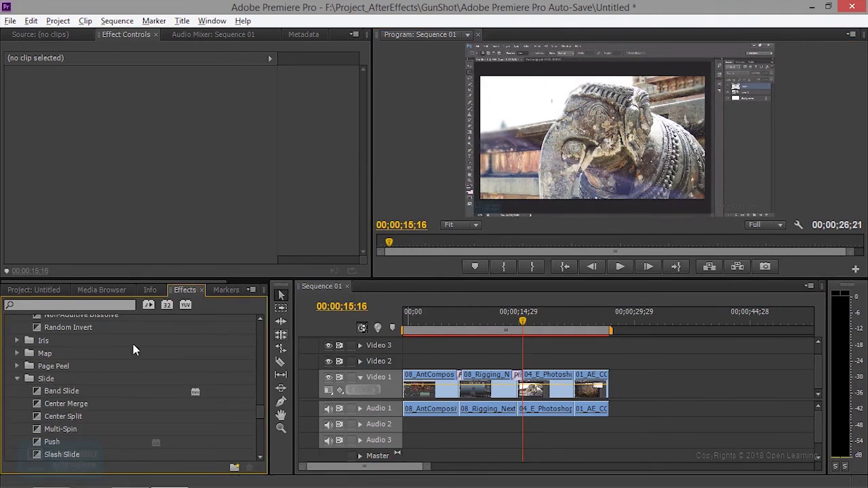
{"action": "scroll", "coordinate": [59, 441], "scroll_direction": "down", "scroll_amount": 2}
{"action": "left_click_drag", "start_coordinate": [58, 417], "coordinate": [498, 399]}
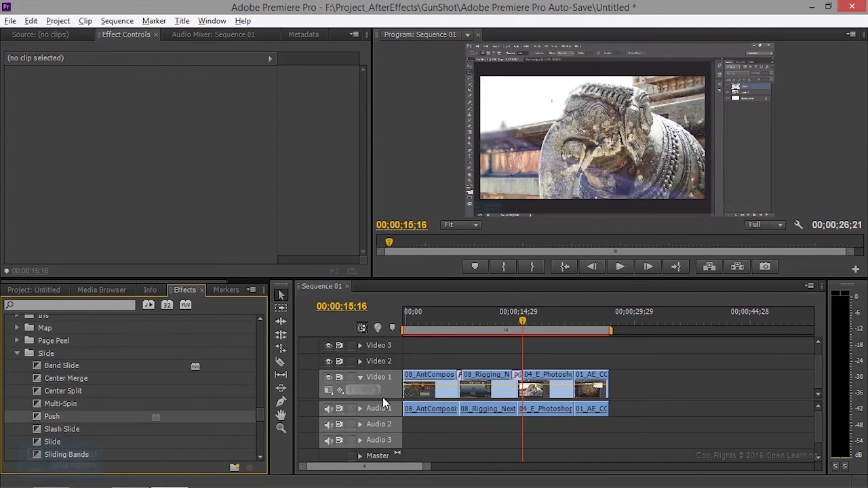
- Place Swap between 04_E_PhotoshopIntro and 01_AE_CC_MotionGraphics
{"action": "left_click", "coordinate": [572, 323]}
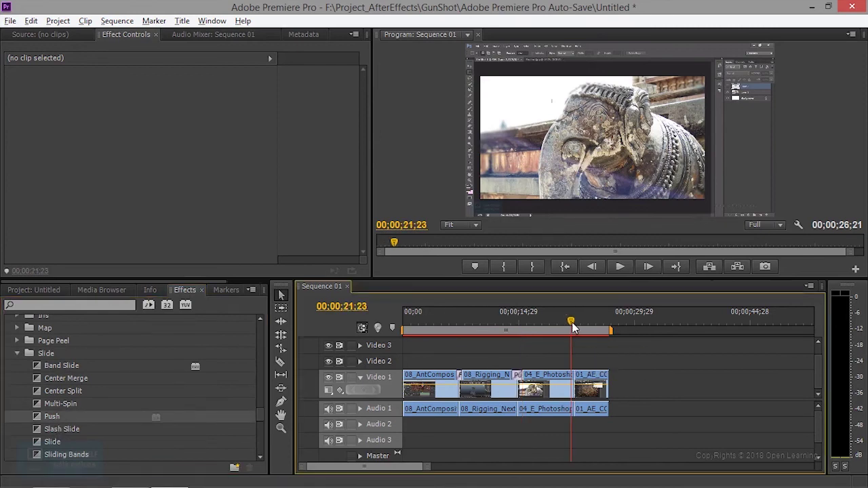
{"action": "scroll", "coordinate": [128, 435], "scroll_direction": "down", "scroll_amount": 1}
{"action": "scroll", "coordinate": [122, 442], "scroll_direction": "down", "scroll_amount": 5}
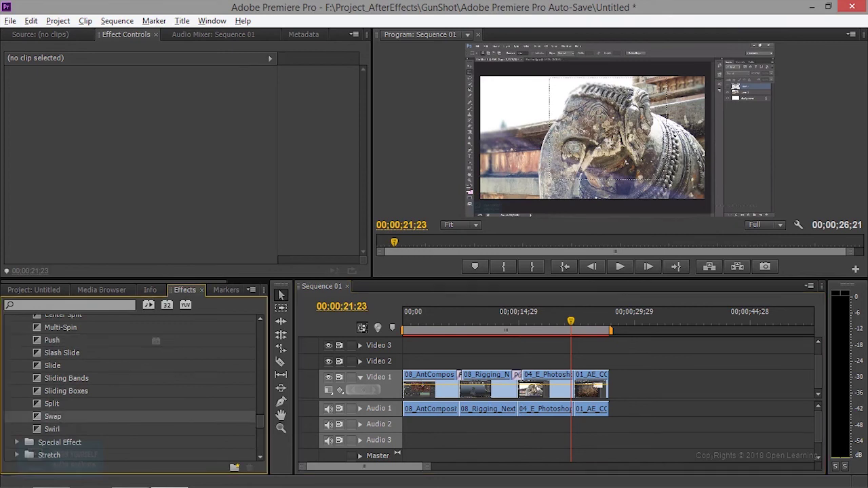
{"action": "left_click_drag", "start_coordinate": [53, 417], "coordinate": [574, 384]}
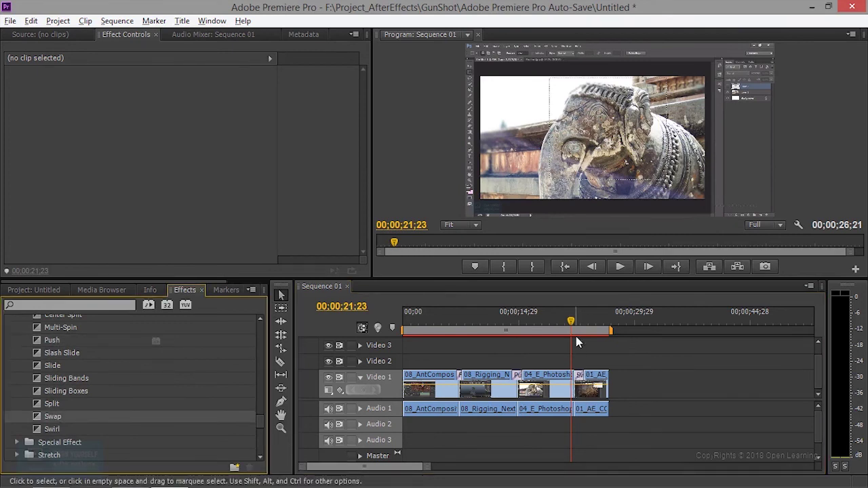
- Preview the Push transition and then the Swap transition
{"action": "left_click_drag", "start_coordinate": [572, 328], "coordinate": [506, 328]}
{"action": "left_click", "coordinate": [624, 261]}
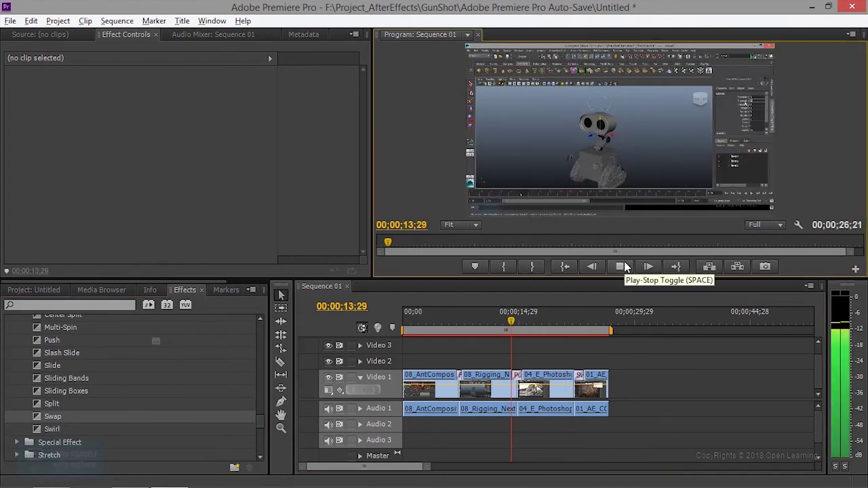
{"action": "left_click", "coordinate": [624, 267]}
{"action": "left_click_drag", "start_coordinate": [534, 331], "coordinate": [574, 323]}
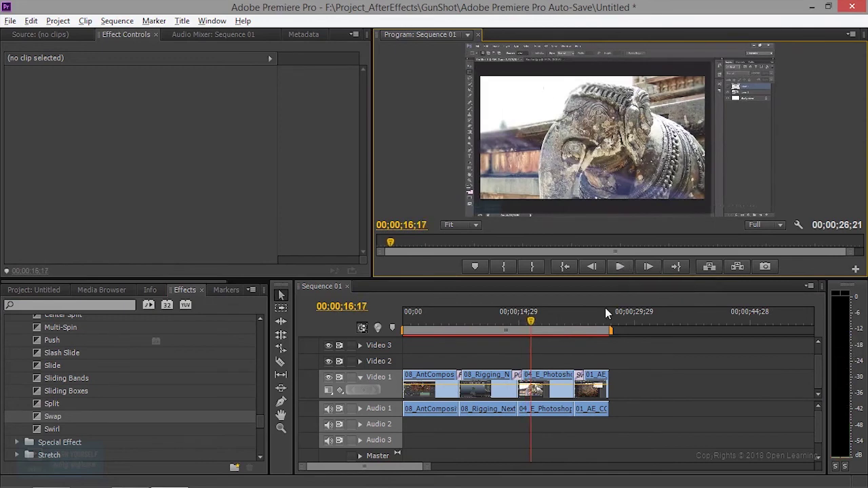
{"action": "left_click", "coordinate": [609, 268]}
{"action": "left_click", "coordinate": [611, 268]}
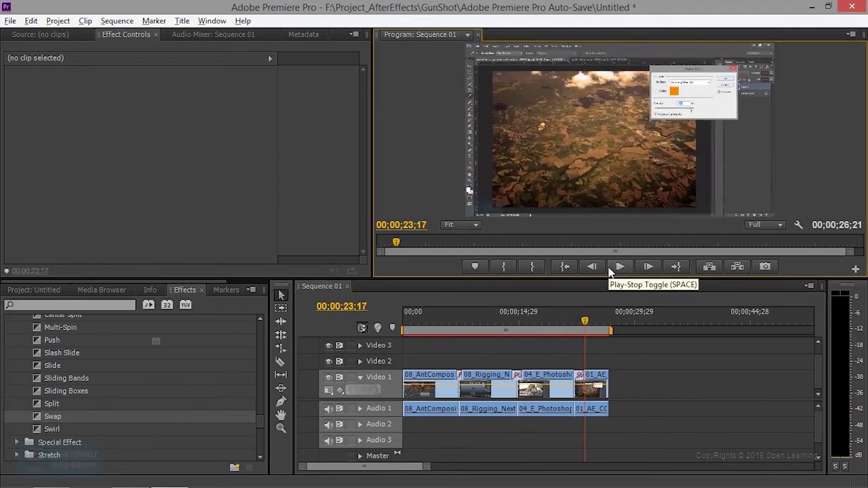
{"action": "left_click_drag", "start_coordinate": [444, 469], "coordinate": [427, 464]}
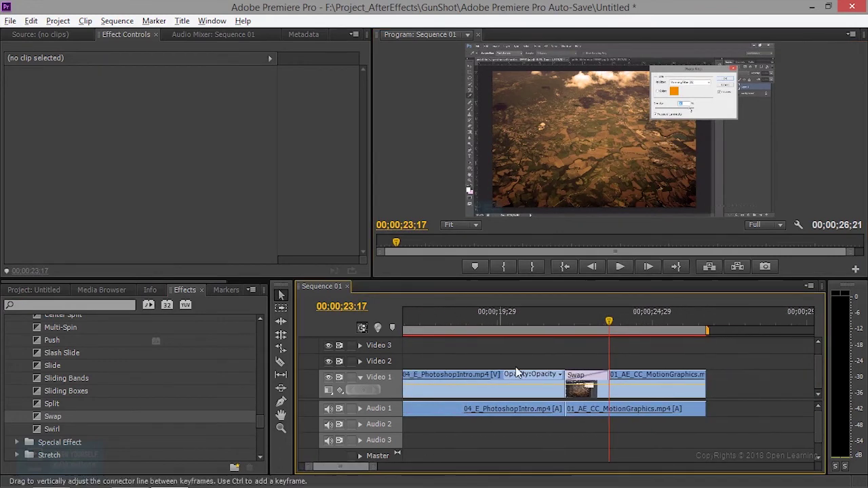
{"action": "left_click", "coordinate": [546, 317]}
{"action": "left_click", "coordinate": [613, 268]}
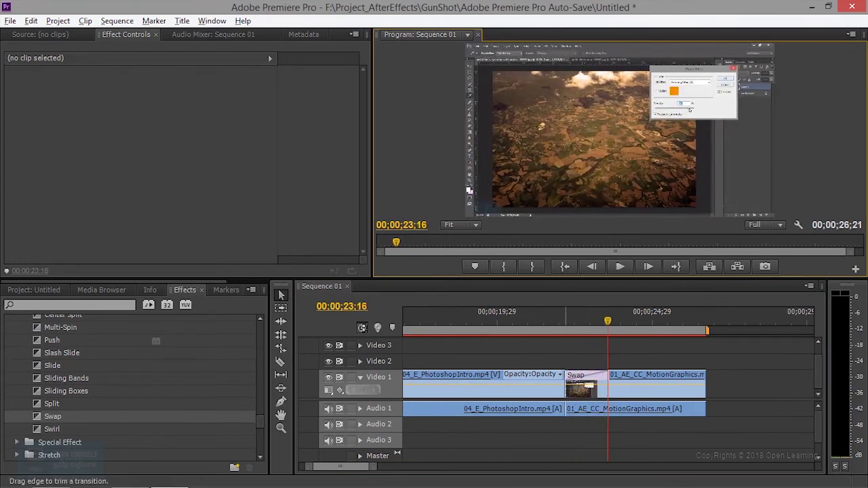
- Trim the Swap transition to 00;00;00;22 and preview it
{"action": "left_click", "coordinate": [610, 405]}
{"action": "left_click_drag", "start_coordinate": [609, 406], "coordinate": [589, 406]}
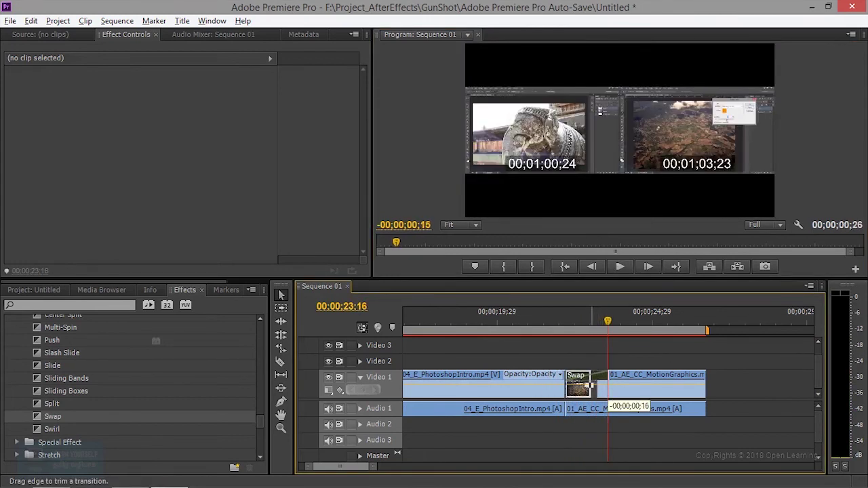
{"action": "left_click", "coordinate": [541, 325]}
{"action": "left_click", "coordinate": [620, 268]}
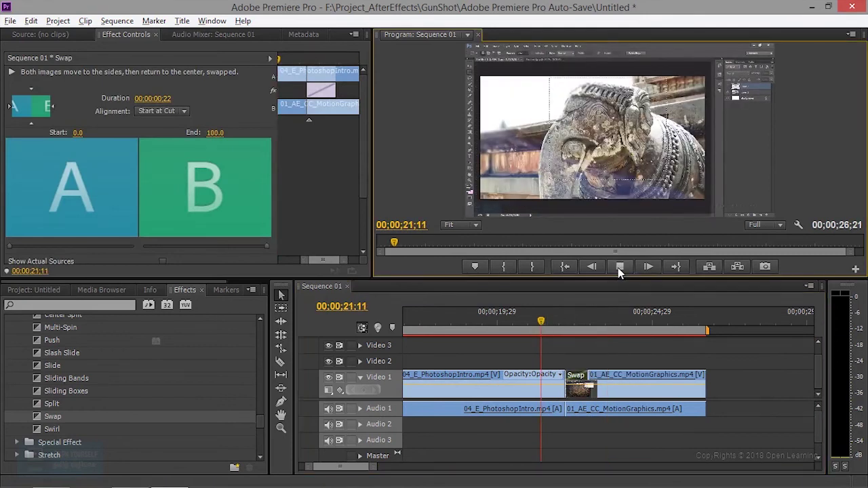
{"action": "left_click", "coordinate": [620, 268]}
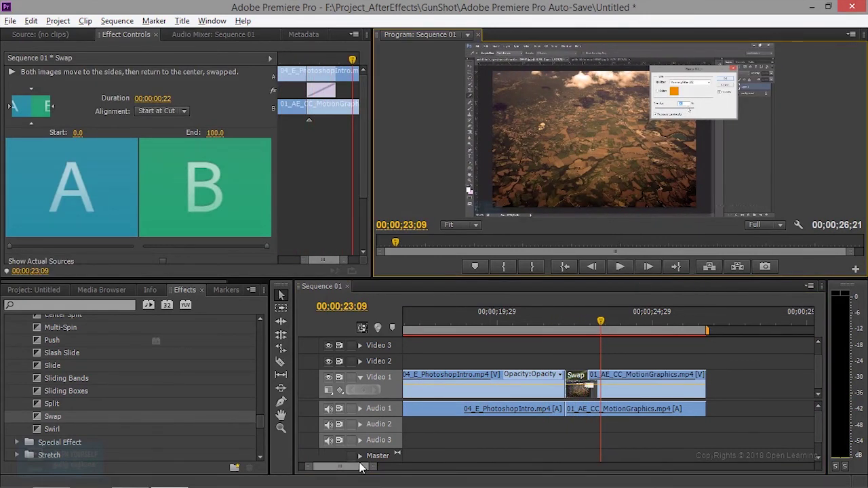
{"action": "mouse_move", "coordinate": [363, 467]}
{"action": "left_mouse_down"}
{"action": "mouse_move", "coordinate": [351, 473]}
{"action": "mouse_move", "coordinate": [358, 467]}
{"action": "left_mouse_up"}
- Preview the original 1-second Push transition between 08_Rigging and 04_E_PhotoshopIntro
{"action": "left_click", "coordinate": [690, 320]}
{"action": "left_click", "coordinate": [617, 266]}
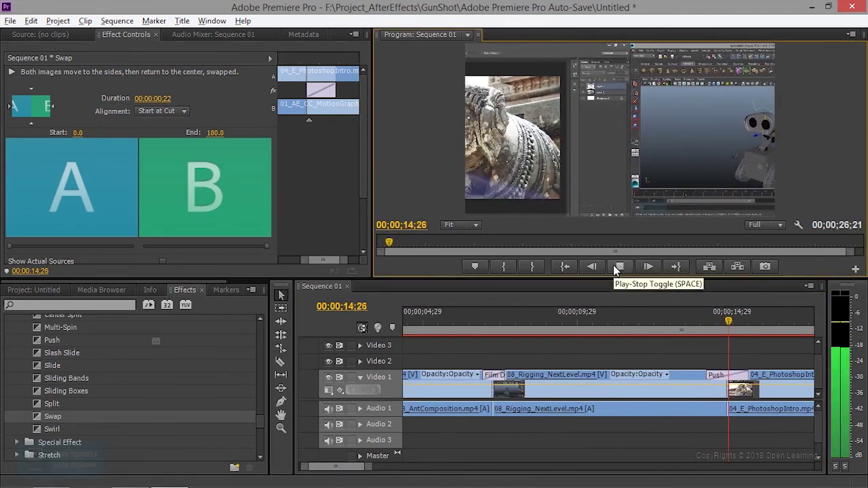
{"action": "left_click", "coordinate": [617, 266]}
- Trim the Push transition from its left edge to 00;00;00;22 and replay it
{"action": "left_click_drag", "start_coordinate": [706, 379], "coordinate": [746, 390]}
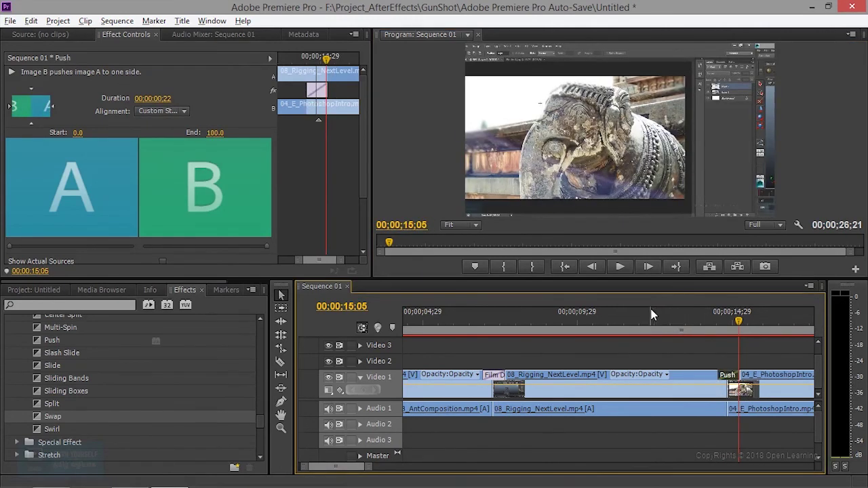
{"action": "left_click", "coordinate": [680, 317]}
{"action": "left_click", "coordinate": [623, 267]}
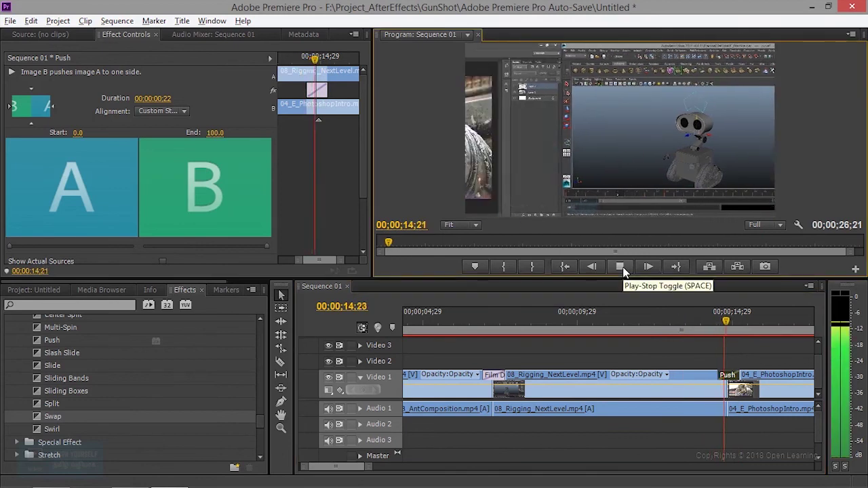